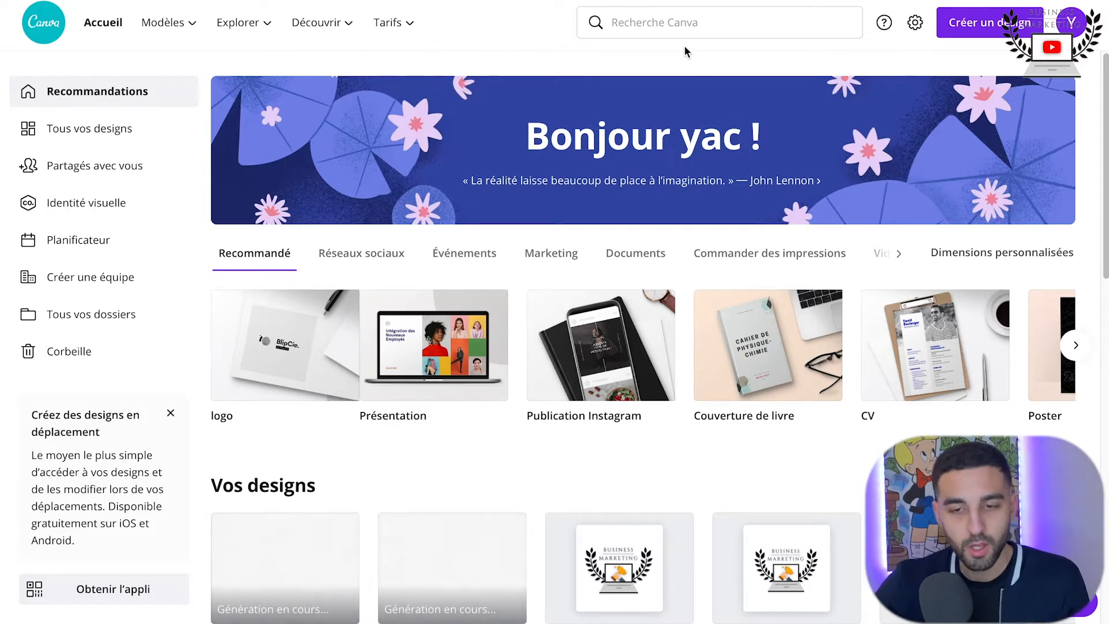
# Create a new book cover design (Couverture de livre, 1410 × 2250 px).
pyautogui.click(985, 35)
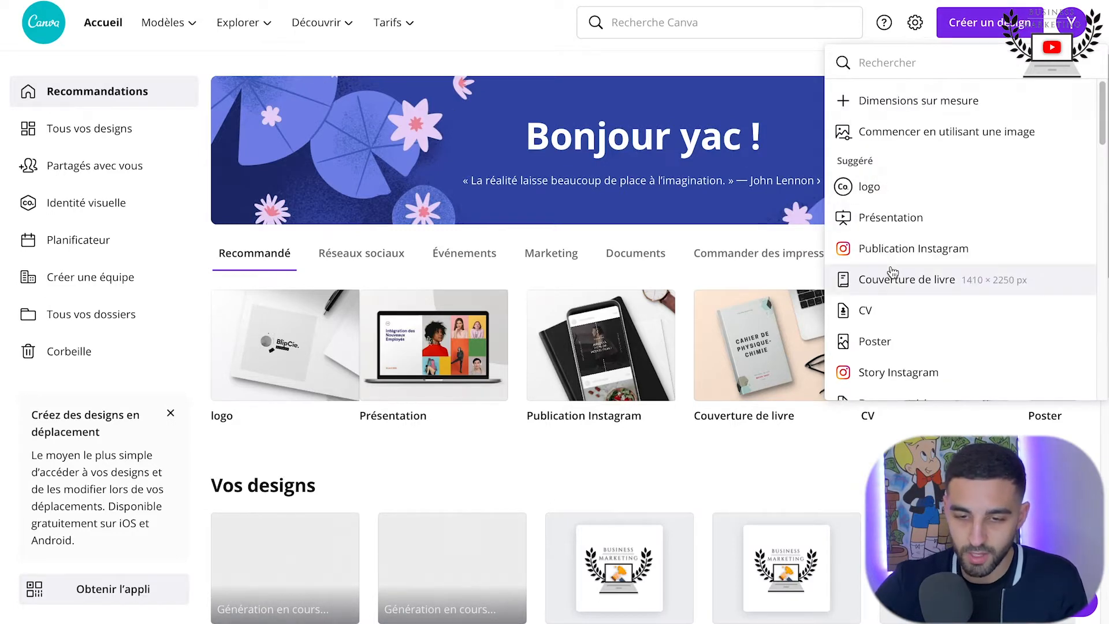
pyautogui.scroll(-2, 932, 269)
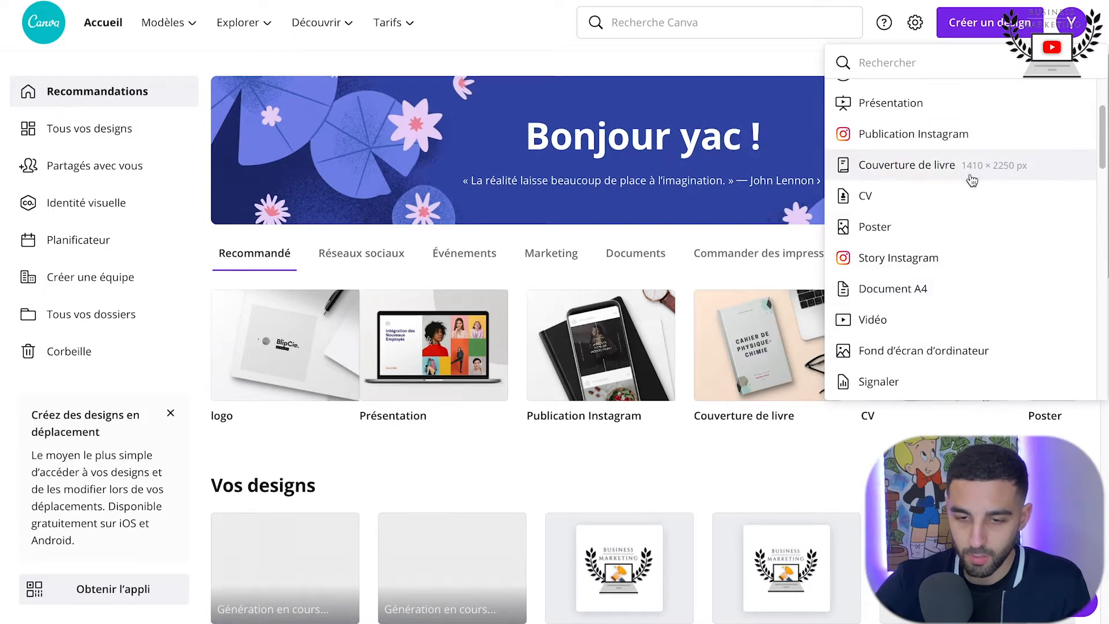
pyautogui.click(922, 168)
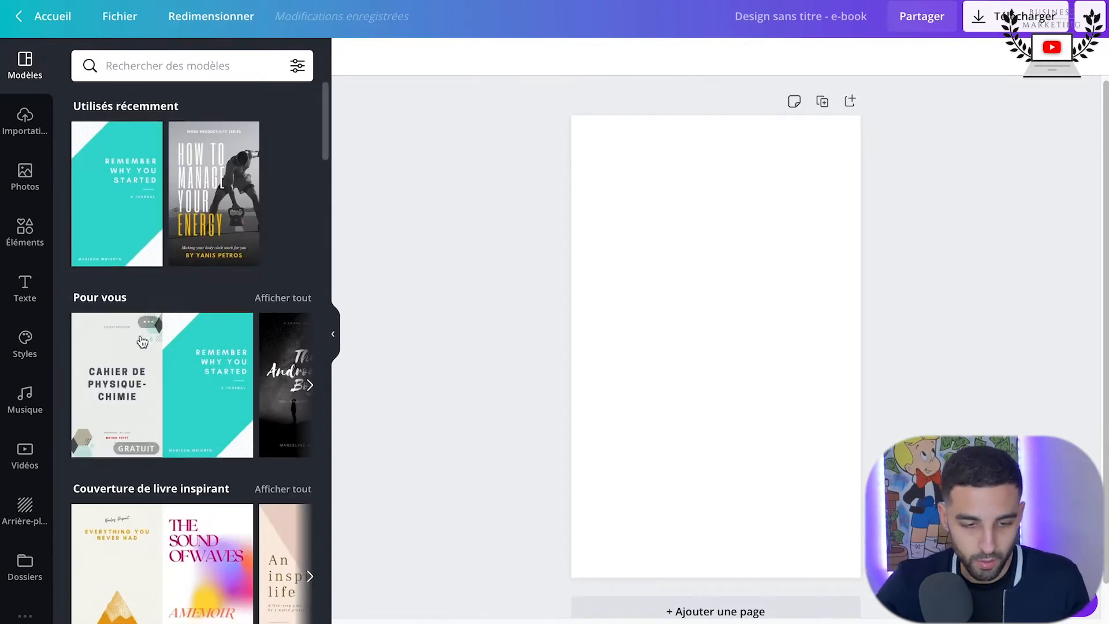
# Browse the book cover templates and apply the turquoise "Remember Why You Started" notebook cover to the blank page.
pyautogui.scroll(-7, 164, 341)
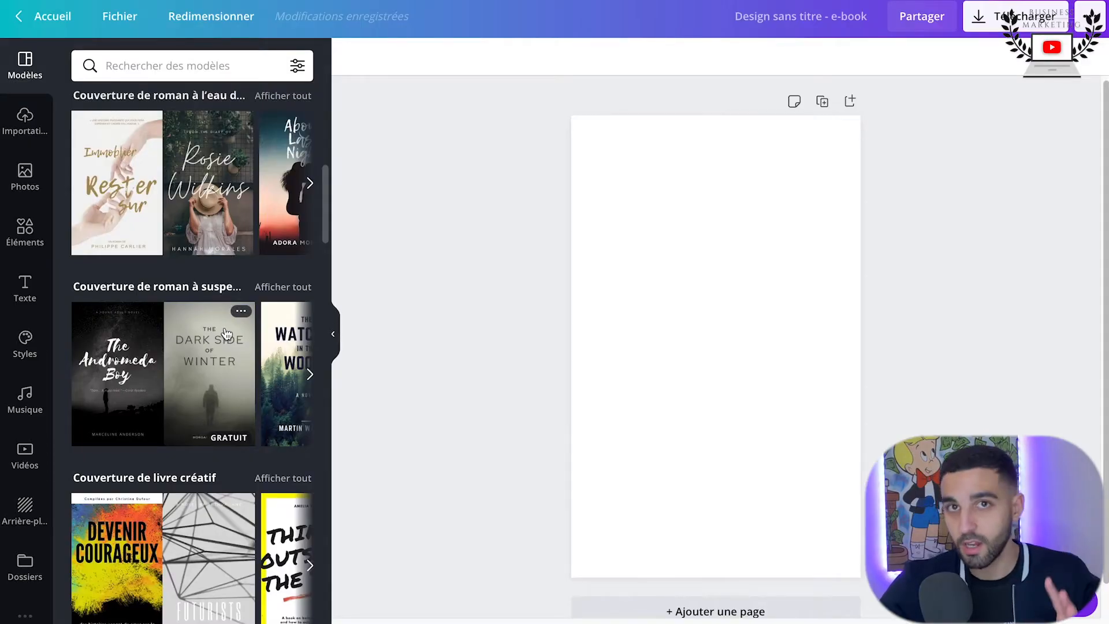
pyautogui.scroll(-2, 226, 334)
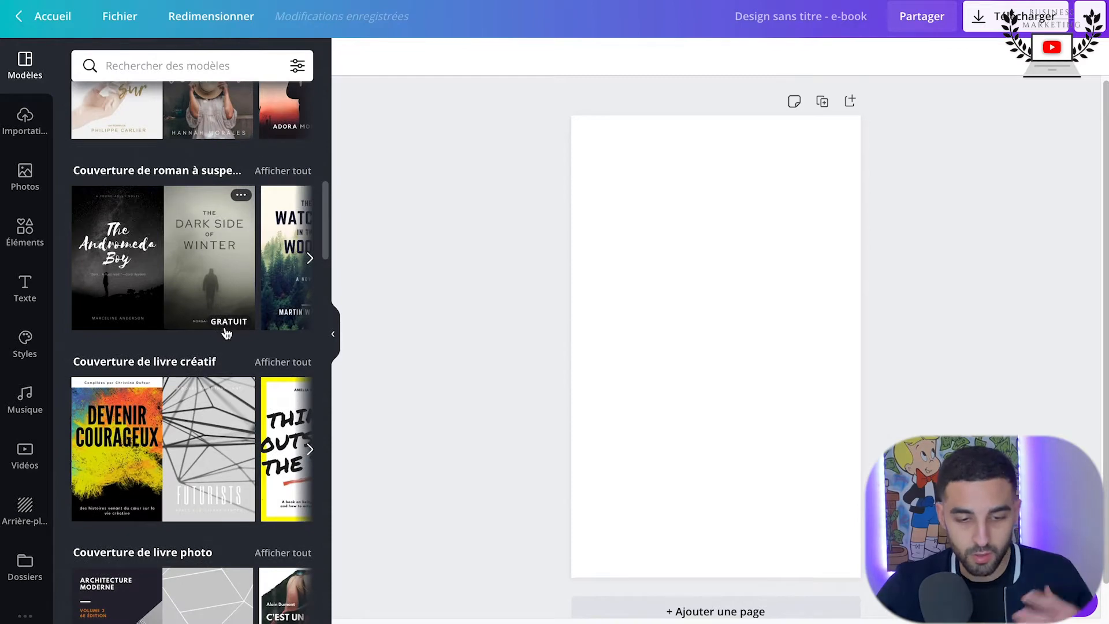
pyautogui.scroll(-7, 227, 333)
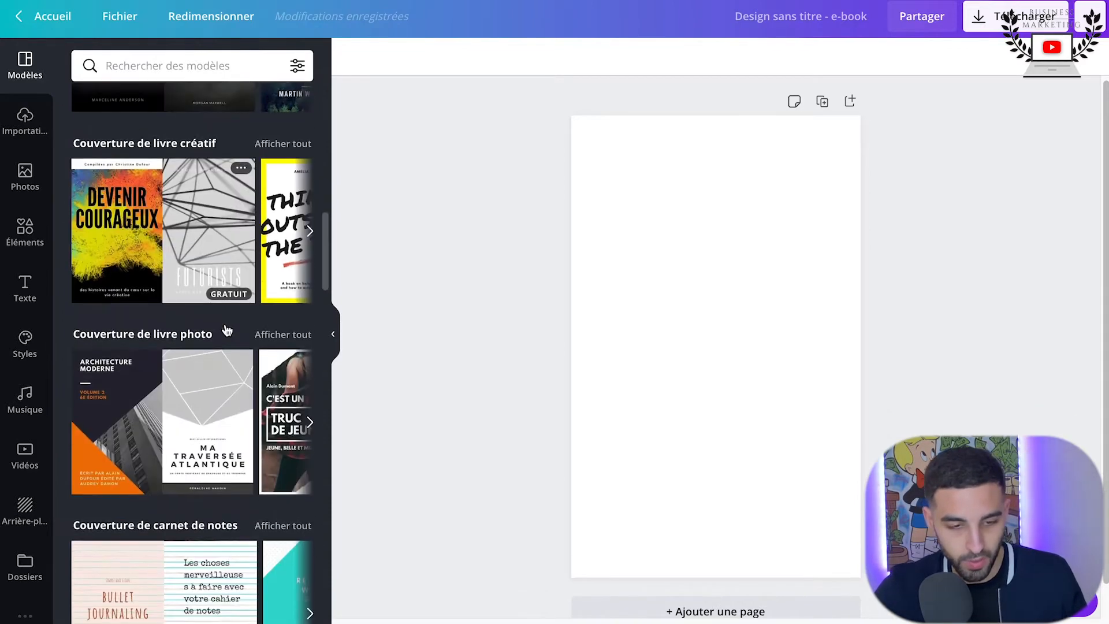
pyautogui.scroll(-7, 234, 361)
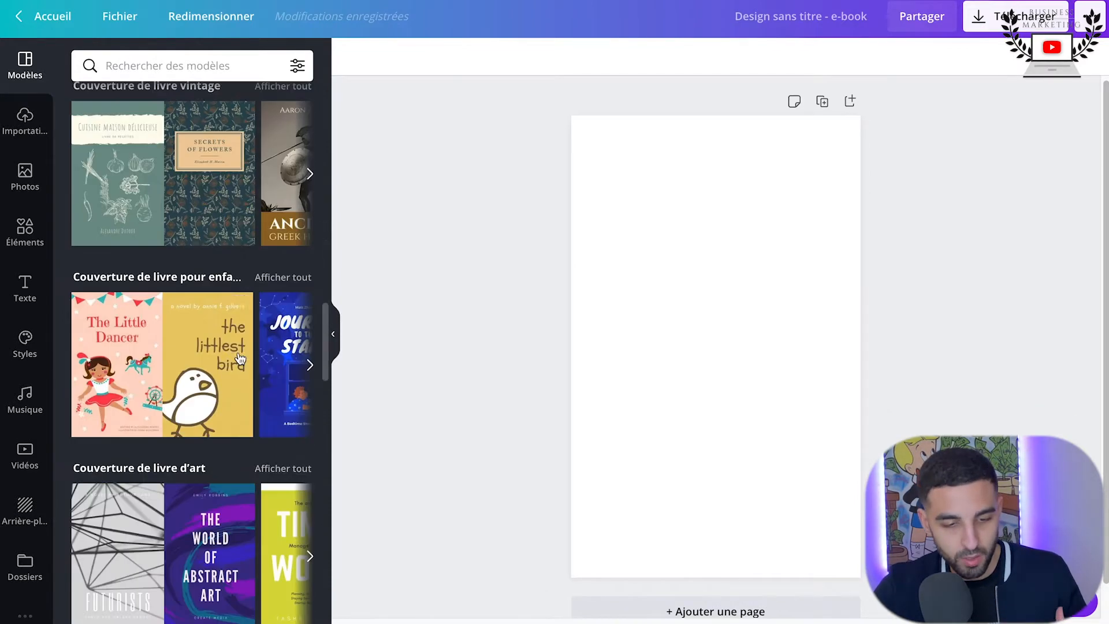
pyautogui.scroll(-8, 217, 302)
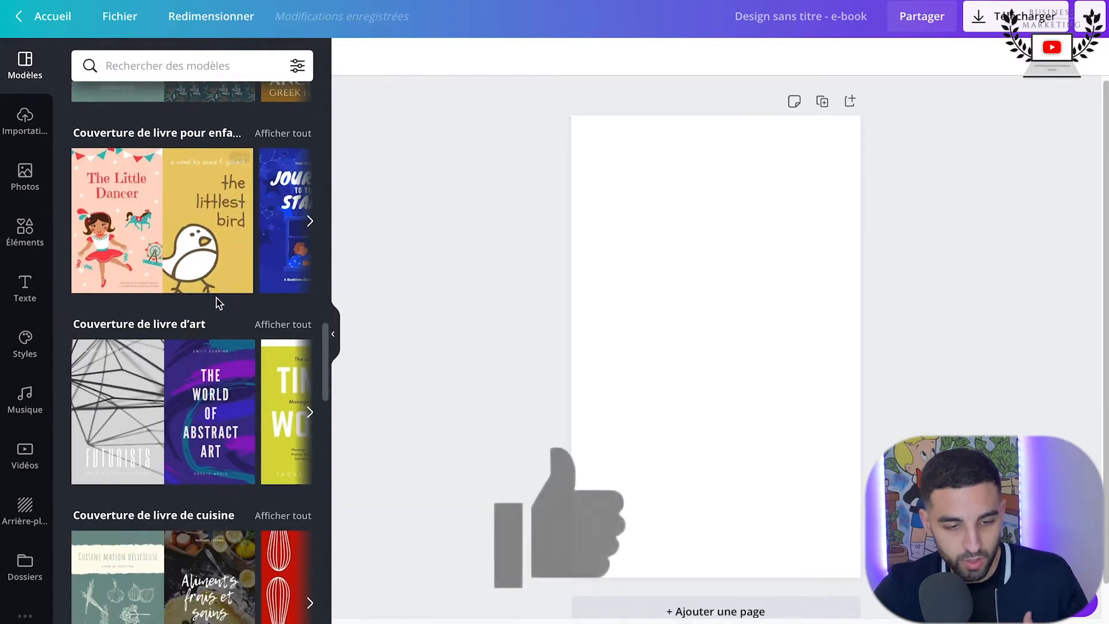
pyautogui.scroll(-5, 220, 303)
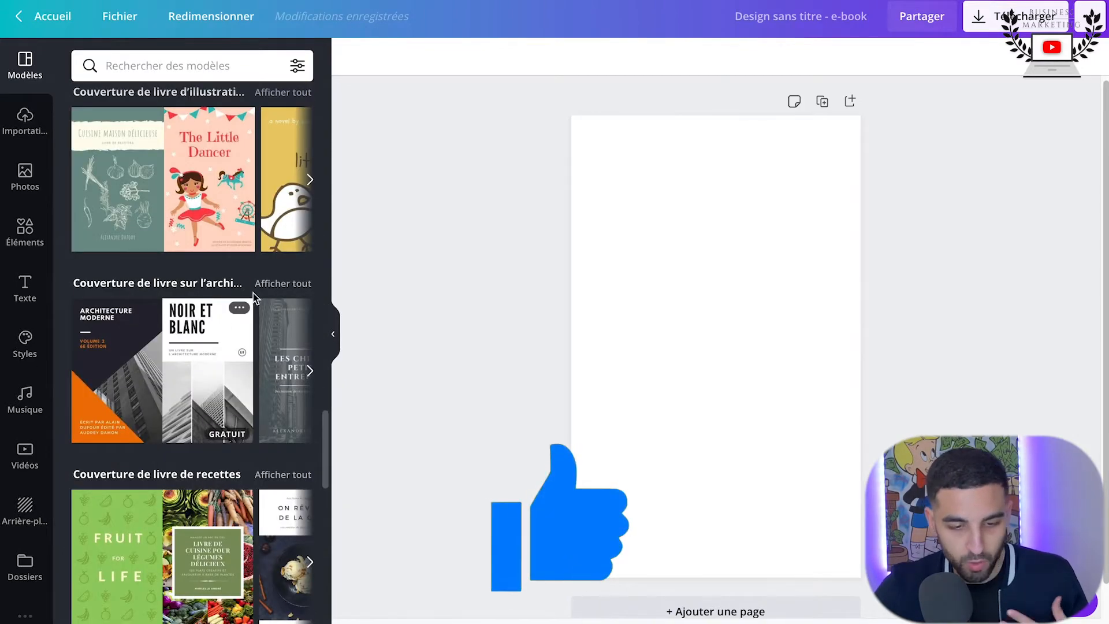
pyautogui.scroll(17, 254, 324)
pyautogui.scroll(9, 258, 351)
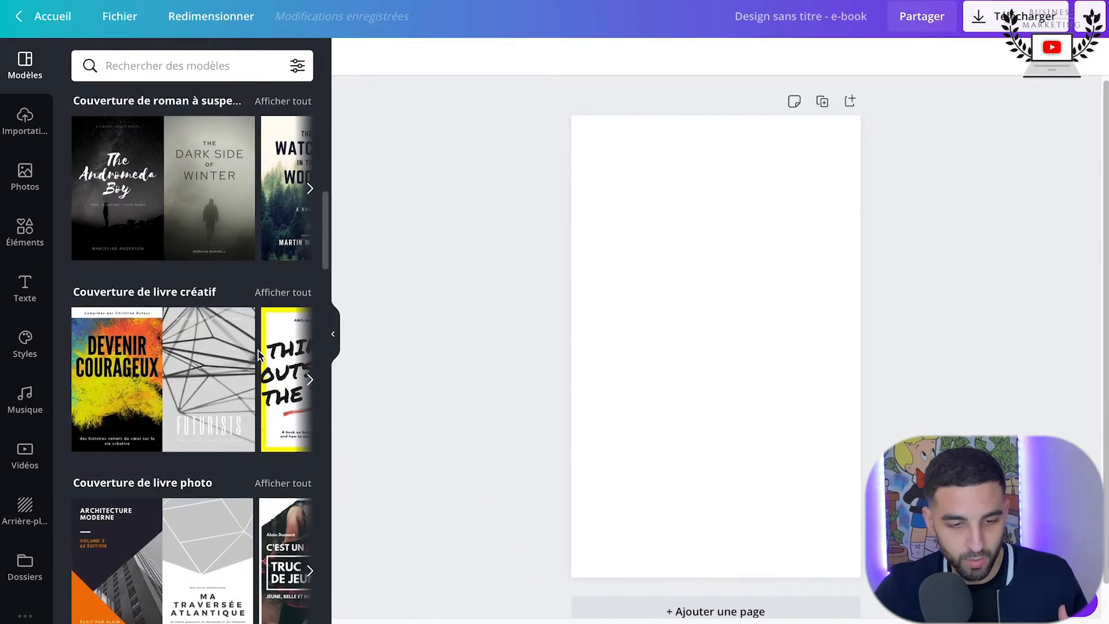
pyautogui.scroll(-5, 272, 371)
pyautogui.click(310, 489)
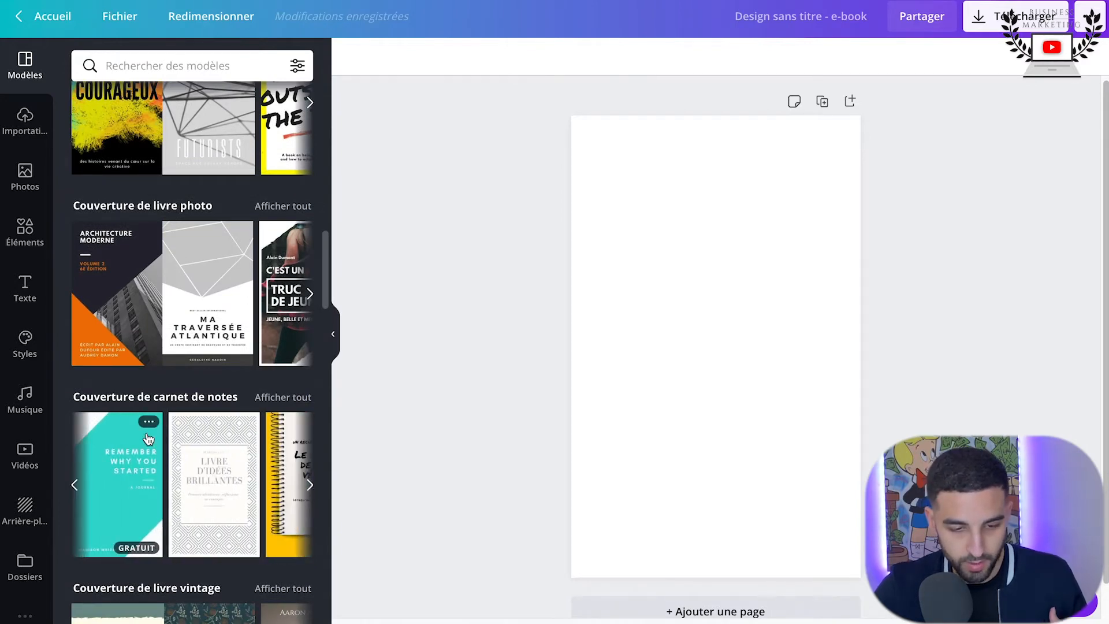
pyautogui.click(127, 465)
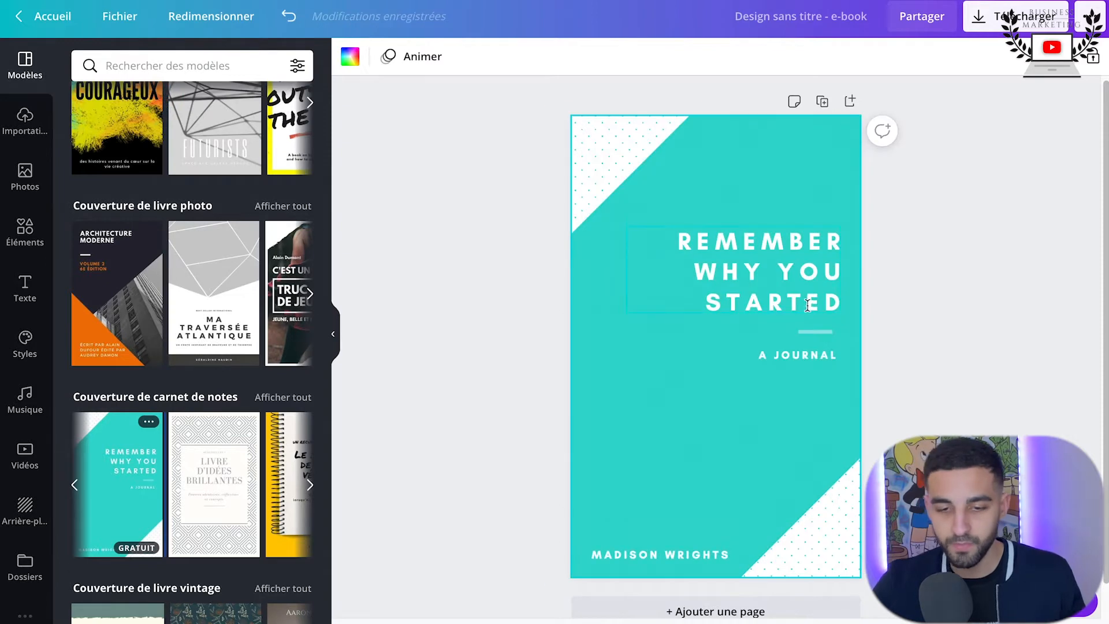
# Replace the cover title with "MIEUX S'ORGANISER" and widen its text box so the second word fits on one line.
pyautogui.click(681, 241)
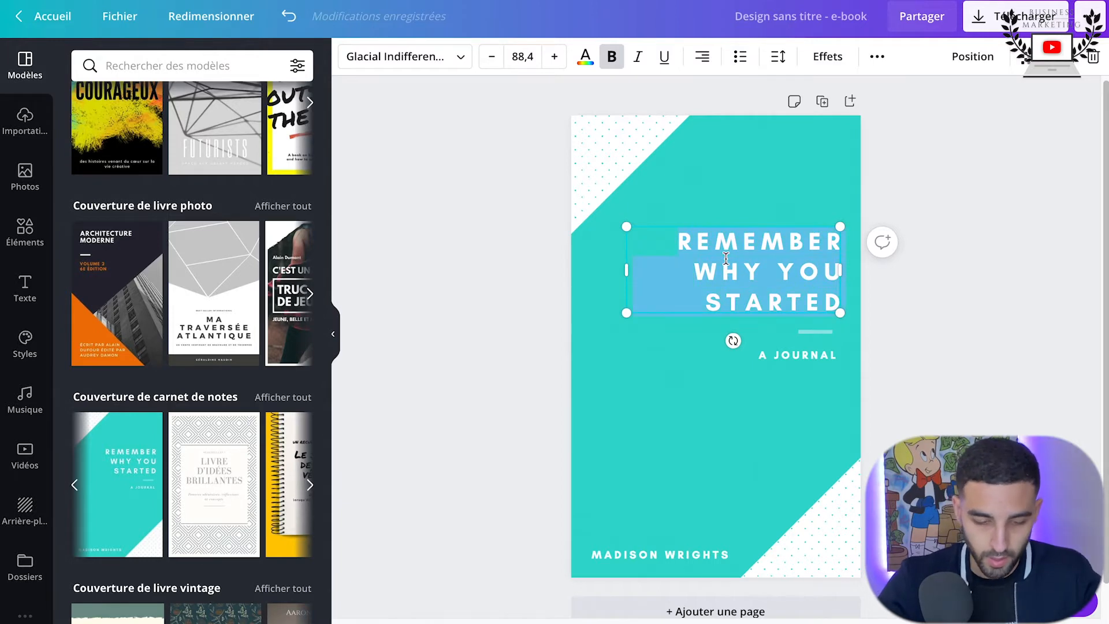
pyautogui.press('BackSpace')
pyautogui.write('MIEUX SO')
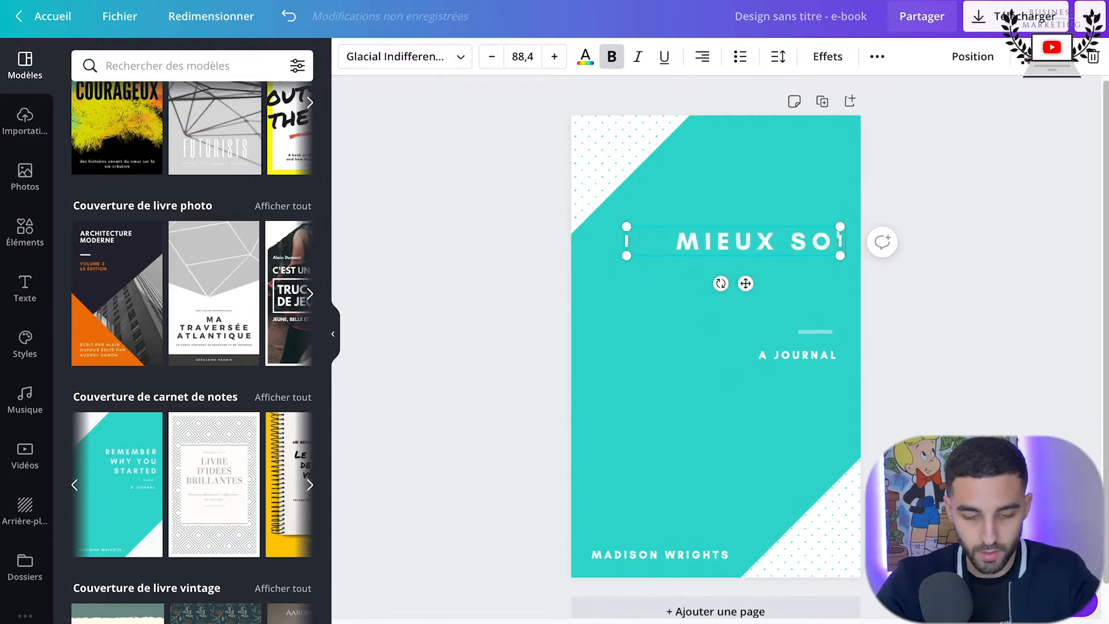
pyautogui.write("'")
pyautogui.press('BackSpace')
pyautogui.press('BackSpace')
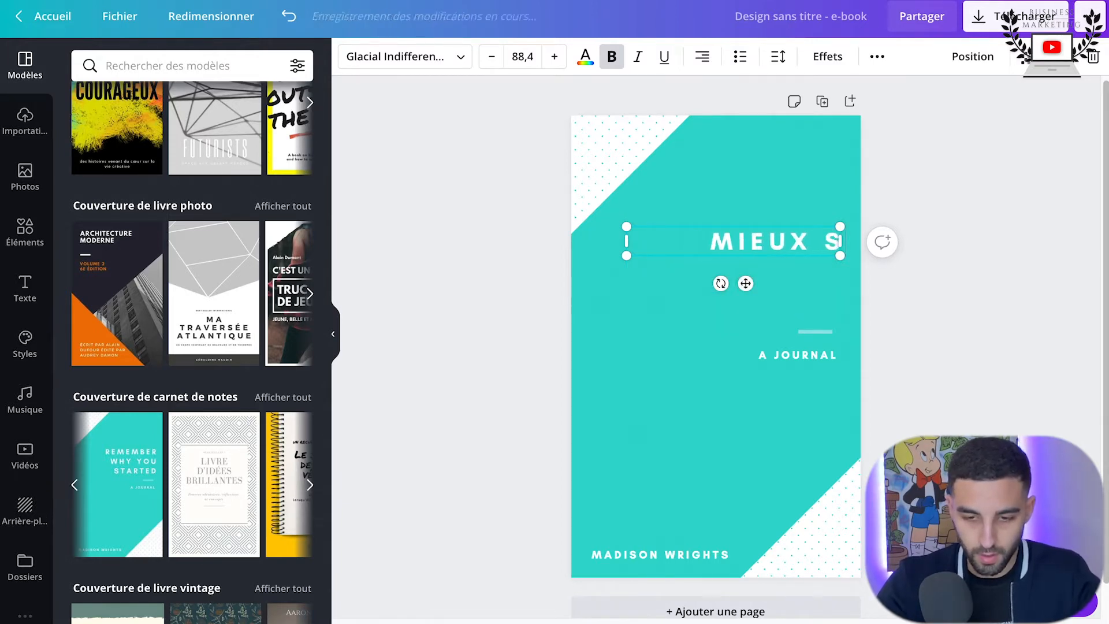
pyautogui.write("'ORGANISER")
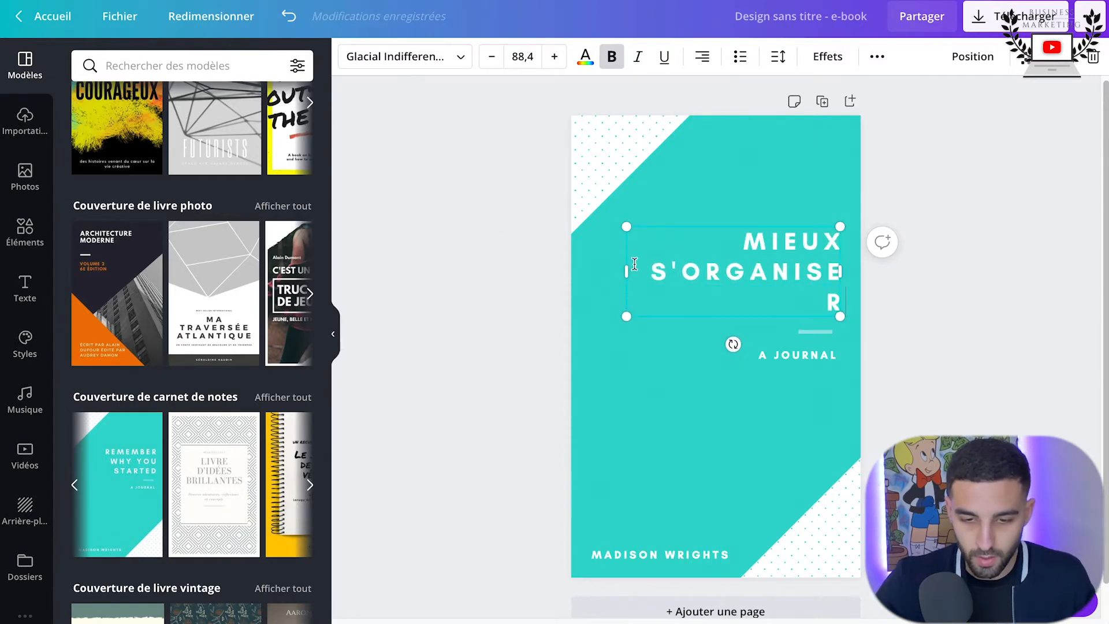
pyautogui.moveTo(627, 268); pyautogui.dragTo(605, 267)
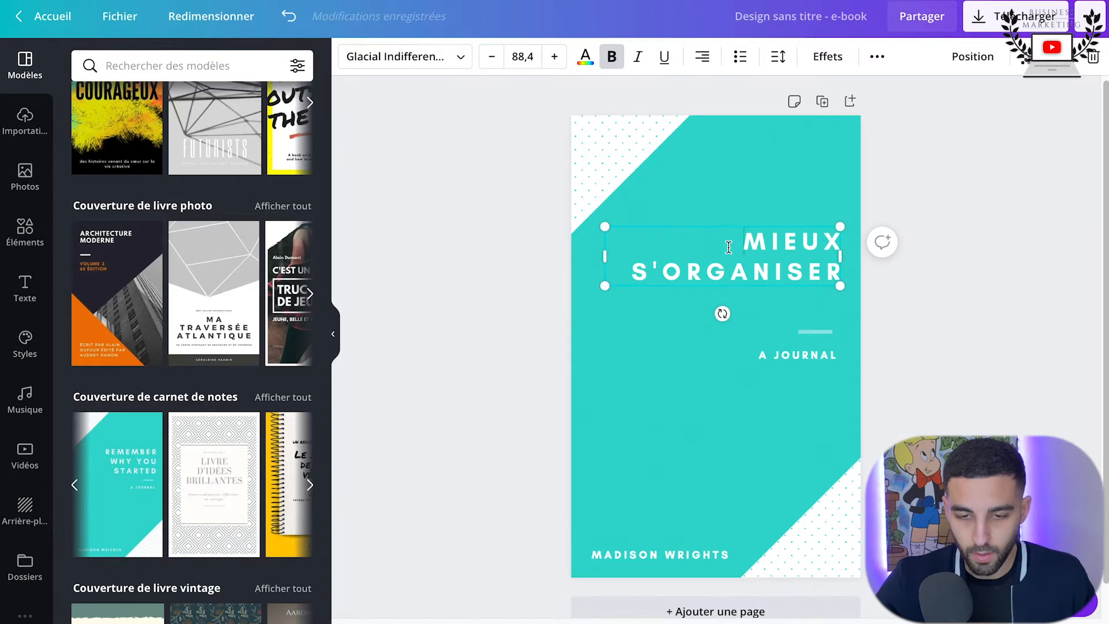
# Add the word "COMMENT" at the beginning of the cover title, above "MIEUX".
pyautogui.click(728, 247)
pyautogui.write('COMMENT')
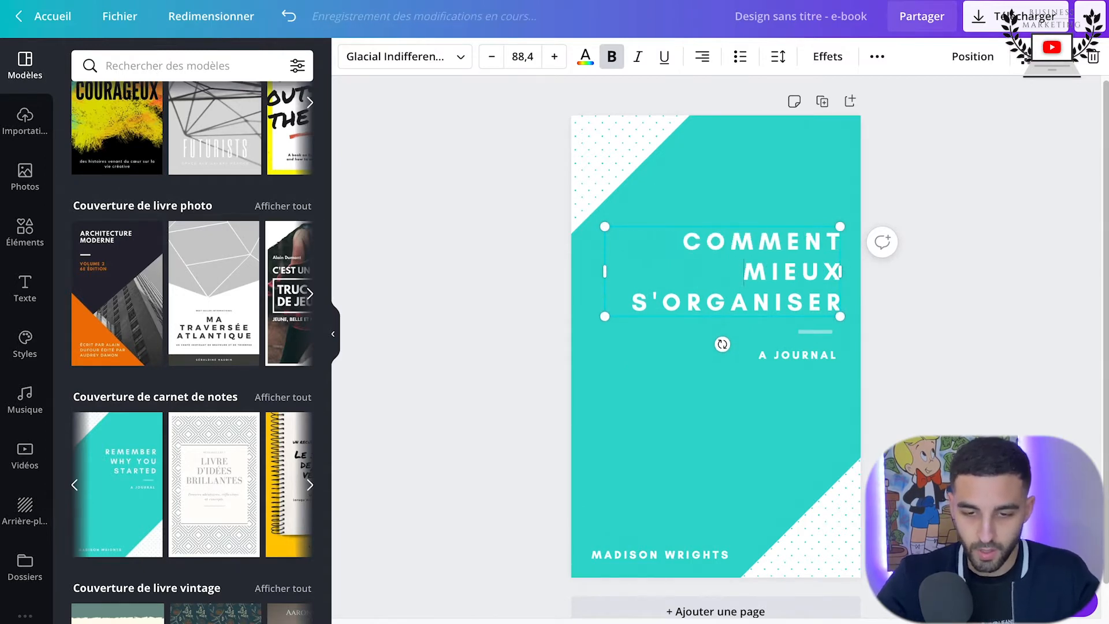
pyautogui.click(939, 161)
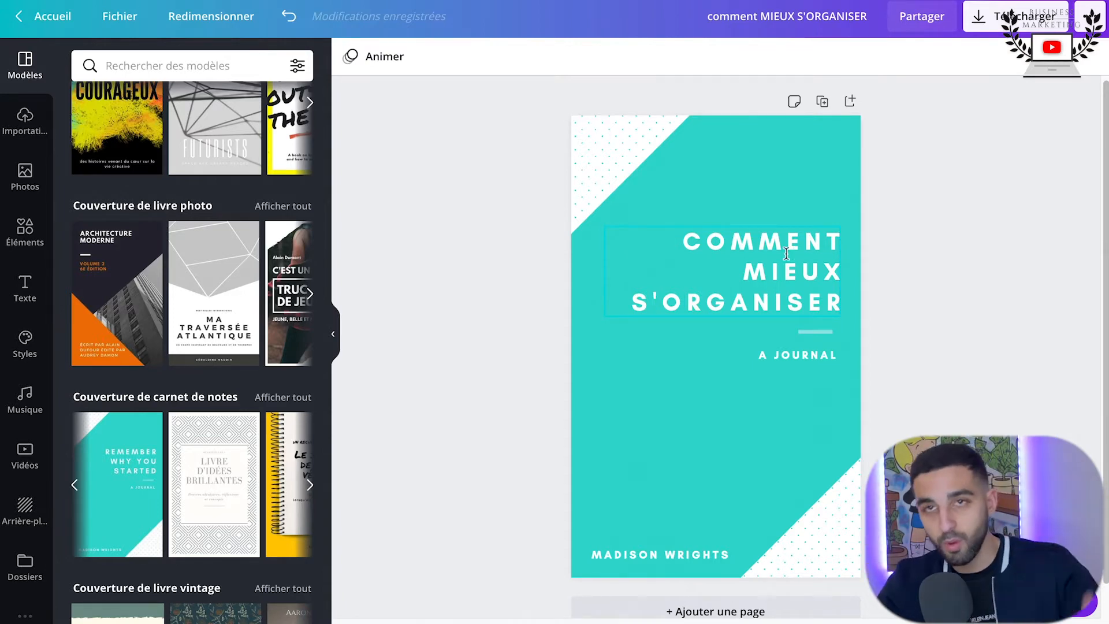
# Duplicate the cover page and delete the title and the "A JOURNAL" subtitle from the copy.
pyautogui.click(820, 103)
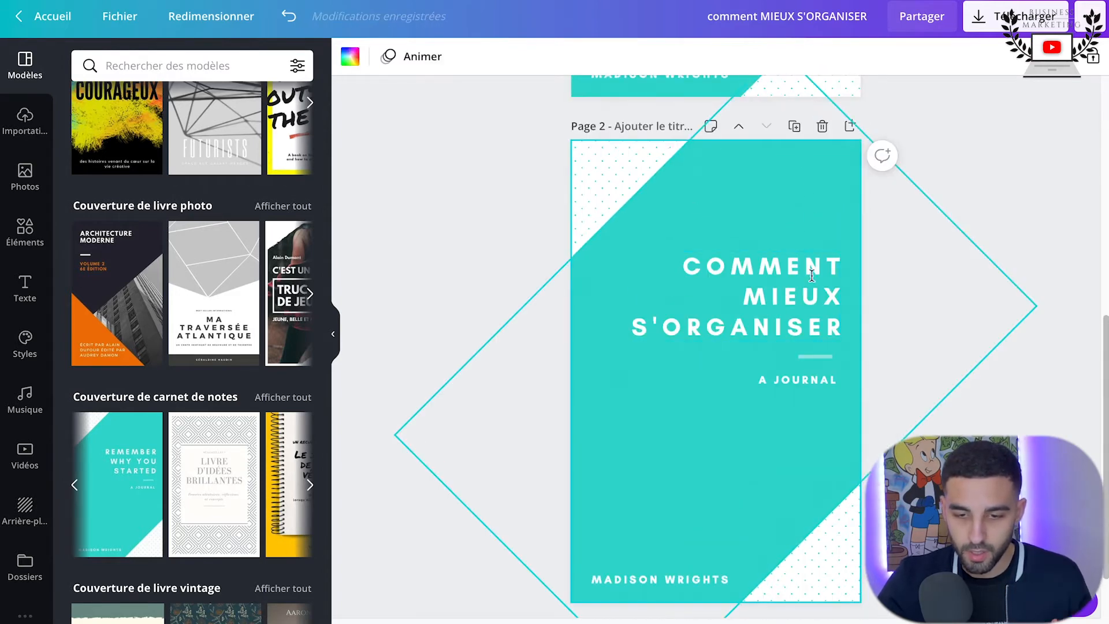
pyautogui.click(798, 316)
pyautogui.press('Delete')
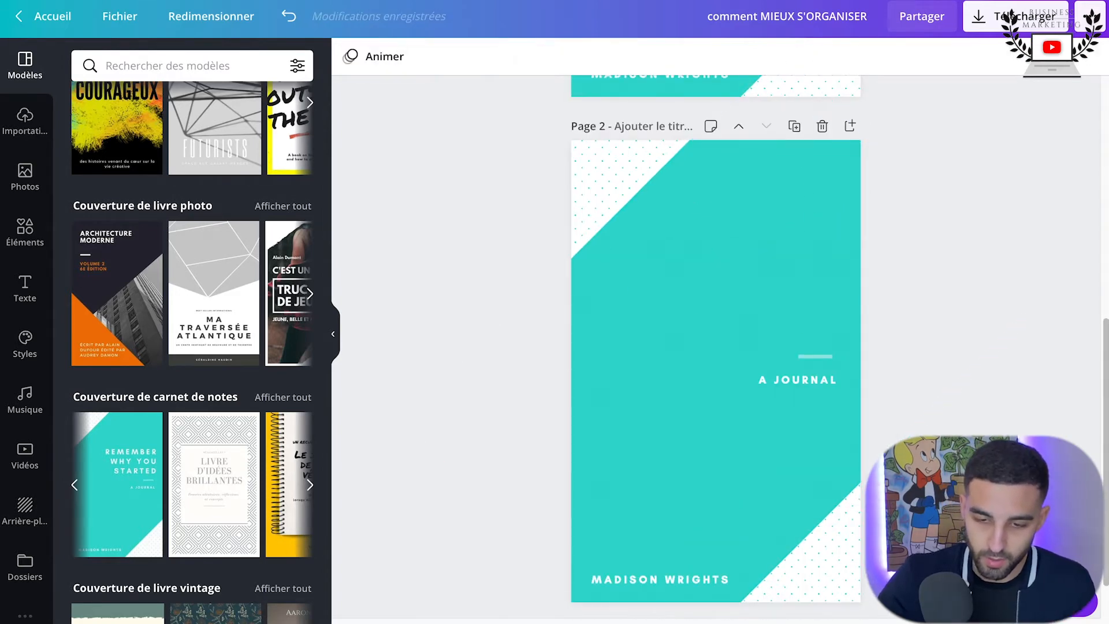
pyautogui.click(806, 374)
pyautogui.press('Delete')
# Remove the author's name and the small divider line from page 2, leaving only the background.
pyautogui.click(812, 354)
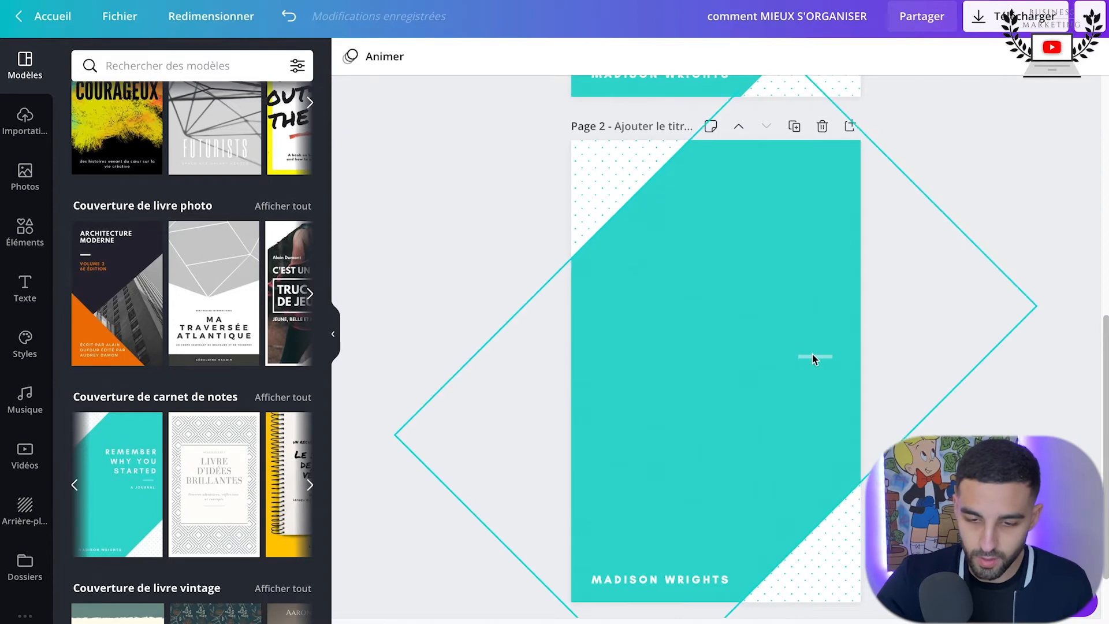
pyautogui.doubleClick(696, 583)
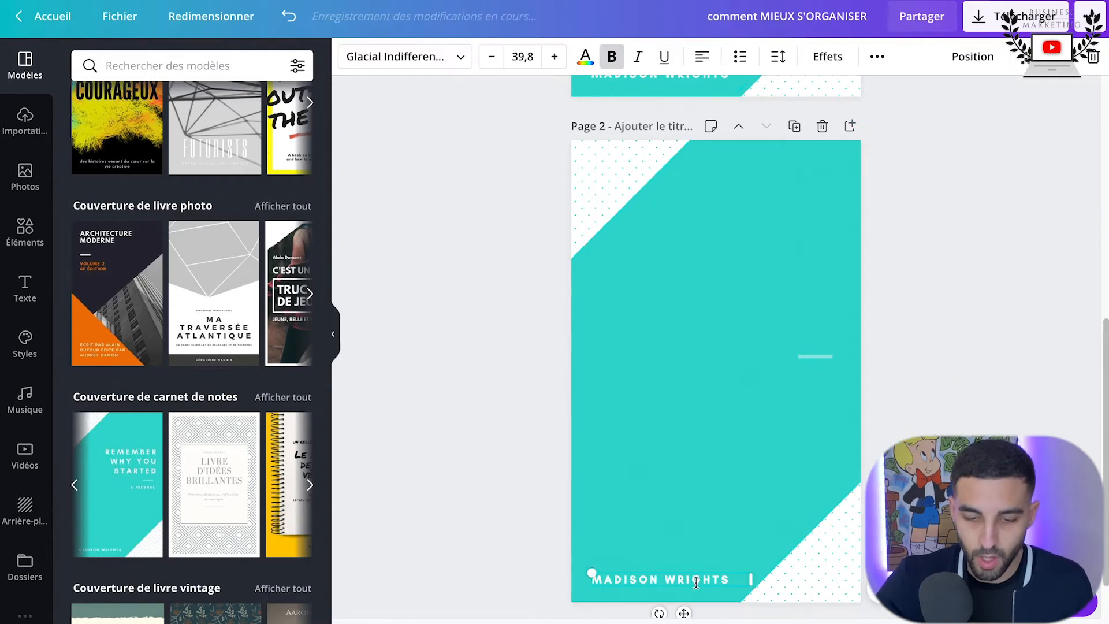
pyautogui.press('Delete')
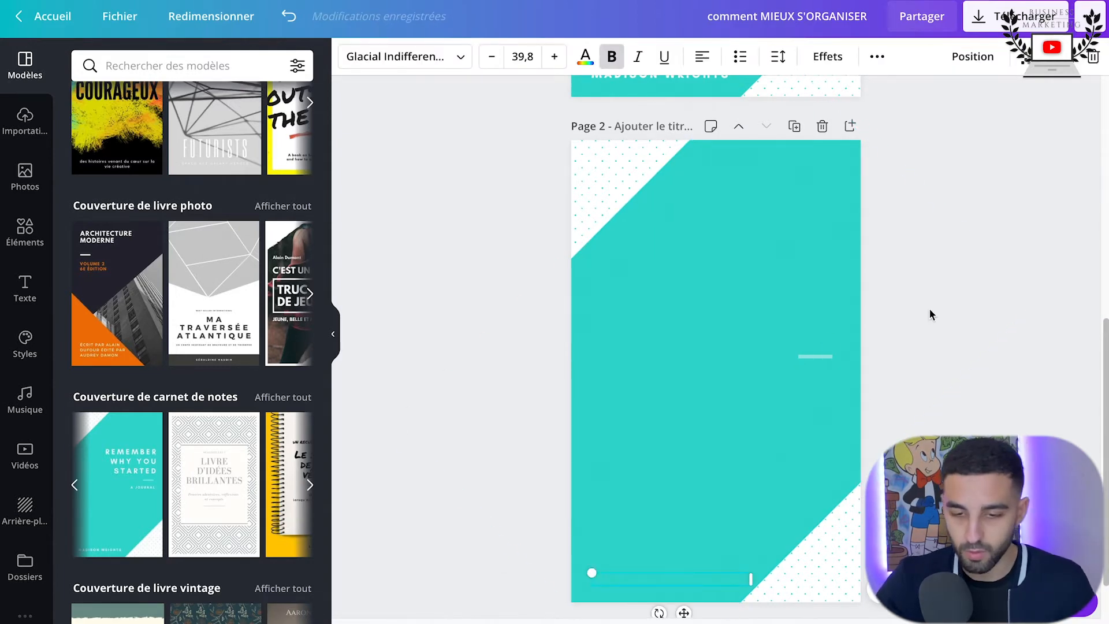
pyautogui.click(942, 187)
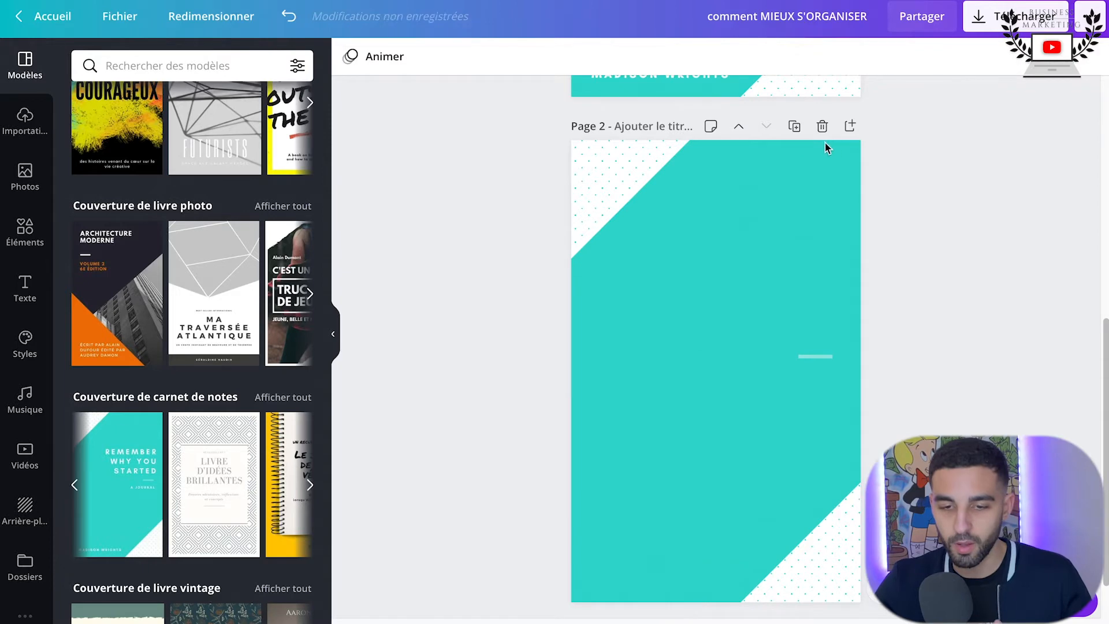
pyautogui.click(815, 356)
pyautogui.press('Delete')
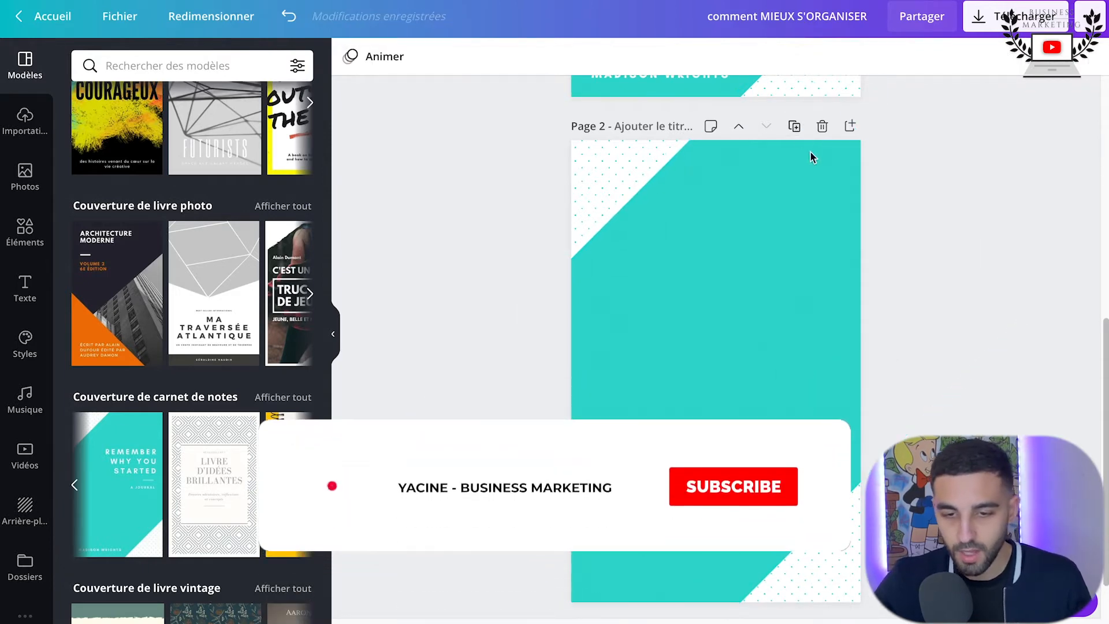
# Duplicate the empty background page three times so the e-book has five pages.
pyautogui.click(795, 127)
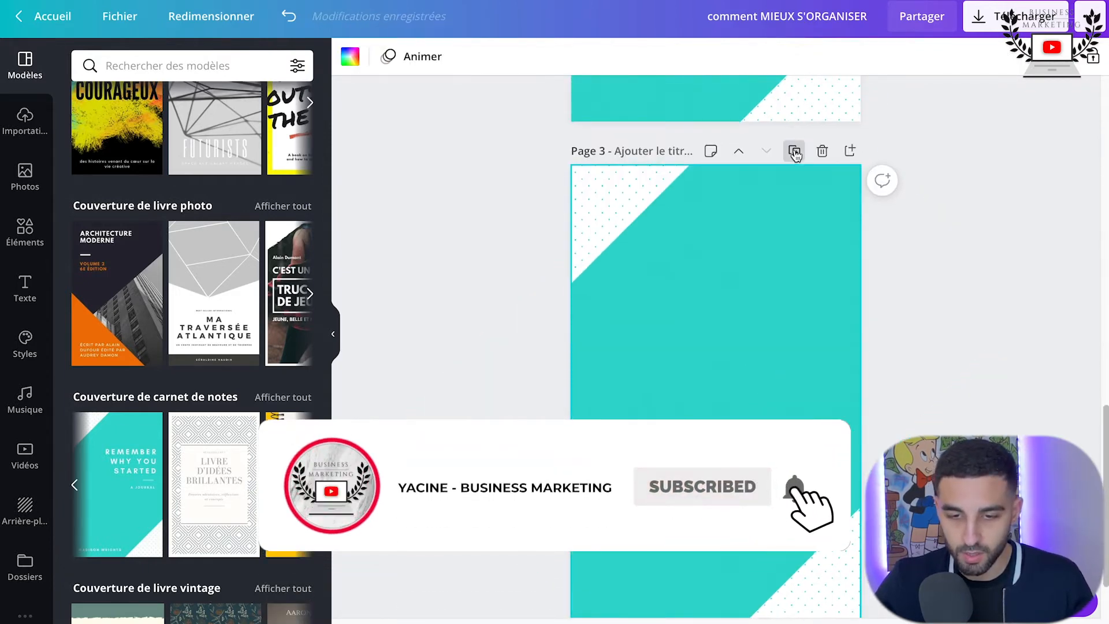
pyautogui.click(795, 152)
pyautogui.click(795, 152)
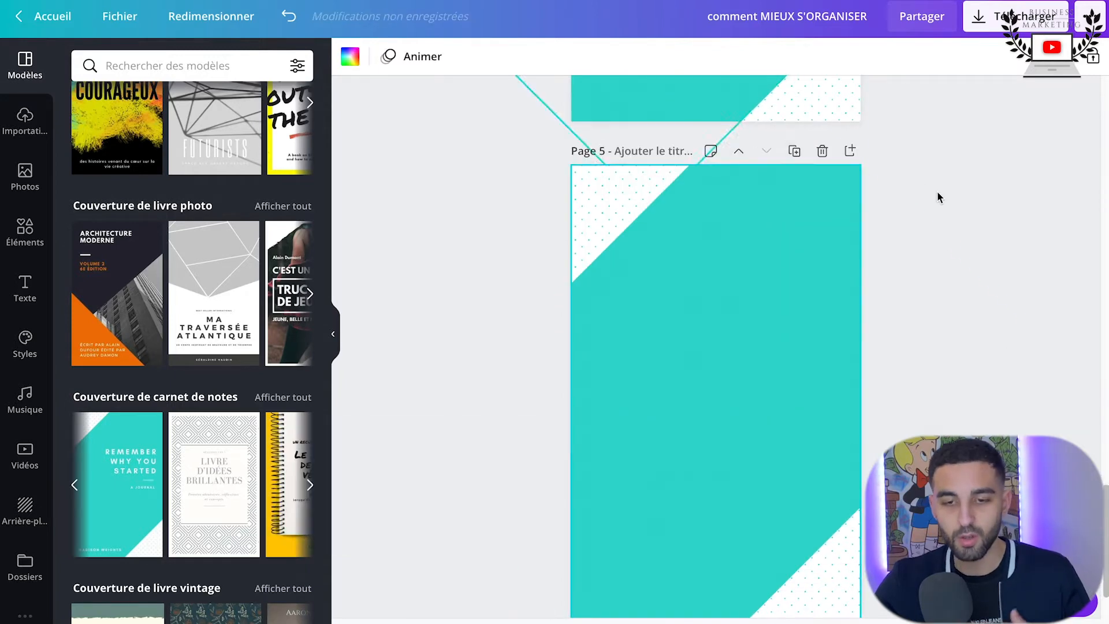
# Look through the cover and the duplicated background pages to check the e-book's layout.
pyautogui.scroll(10, 931, 171)
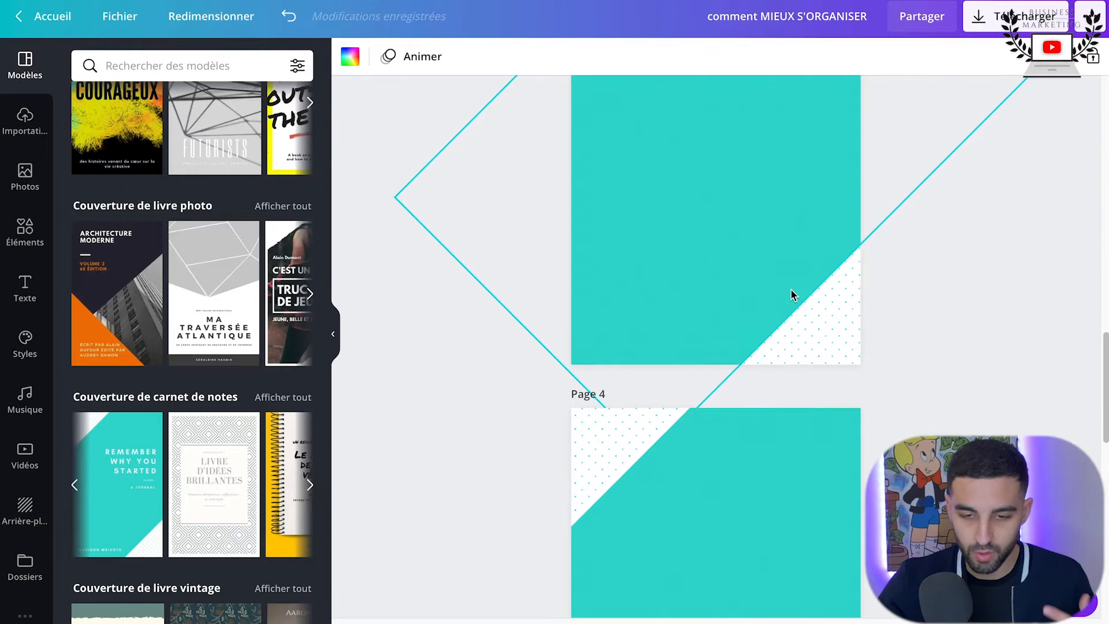
pyautogui.scroll(-12, 790, 289)
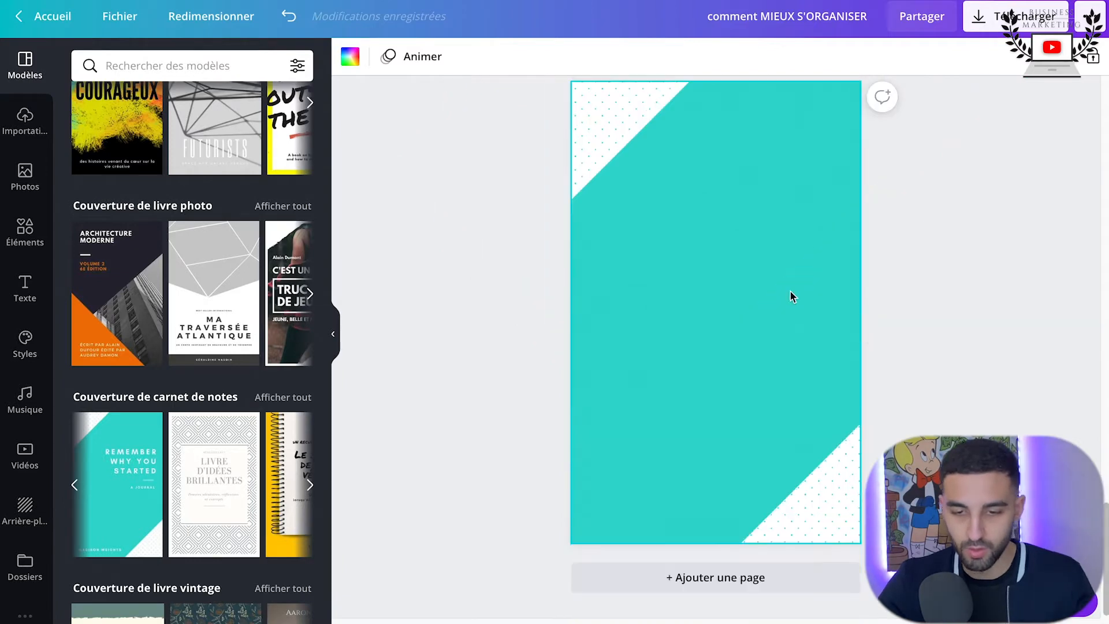
pyautogui.scroll(6, 790, 291)
pyautogui.scroll(17, 788, 293)
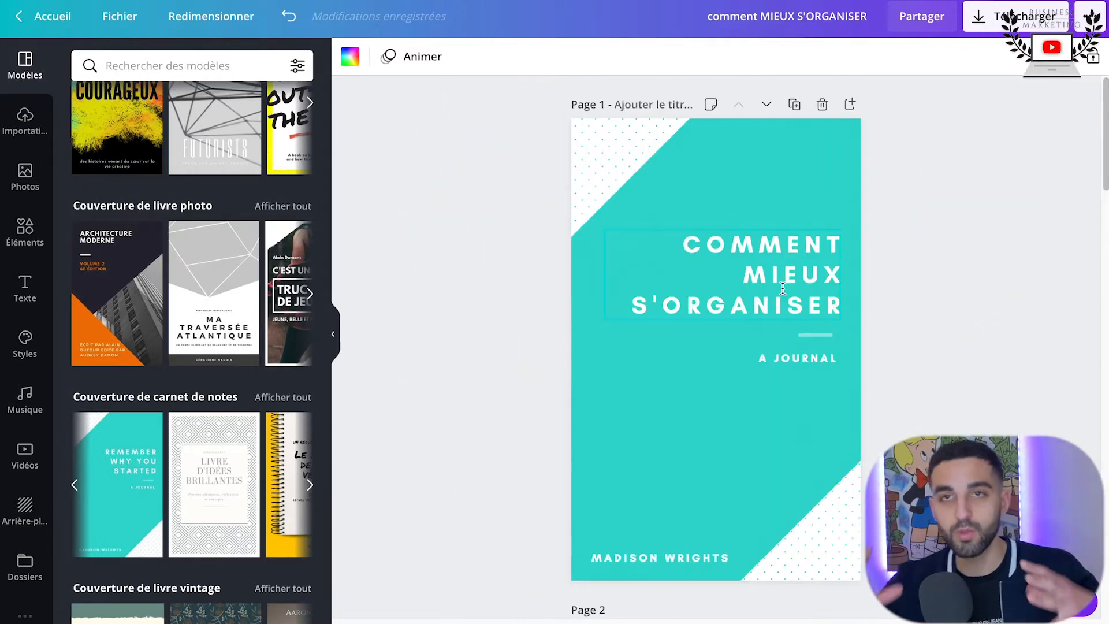
pyautogui.scroll(-7, 773, 277)
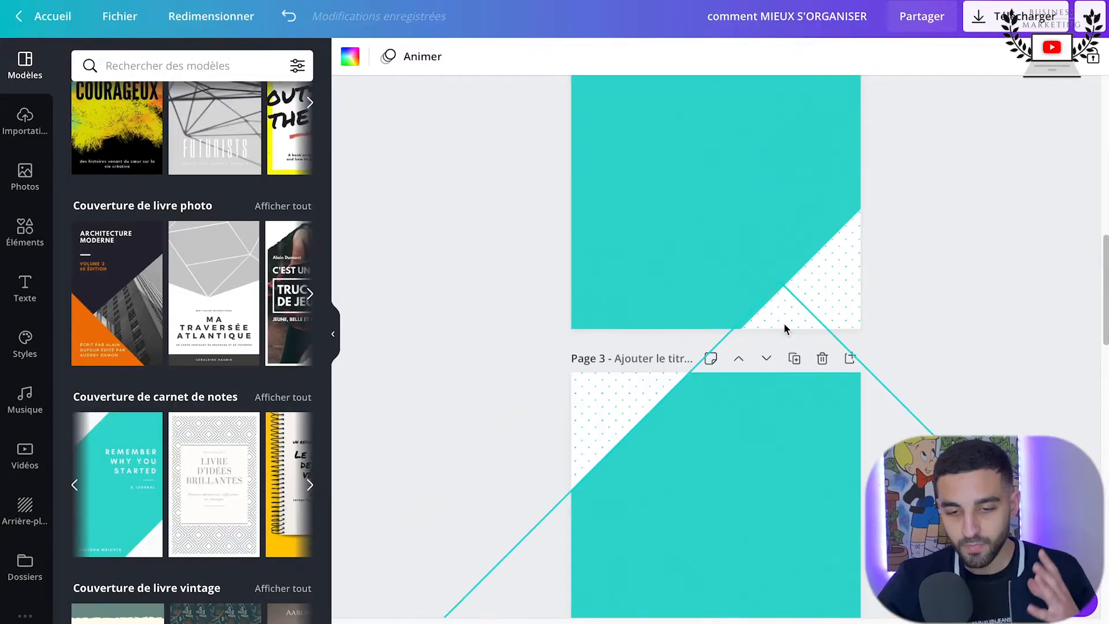
pyautogui.scroll(-3, 783, 322)
pyautogui.scroll(7, 783, 328)
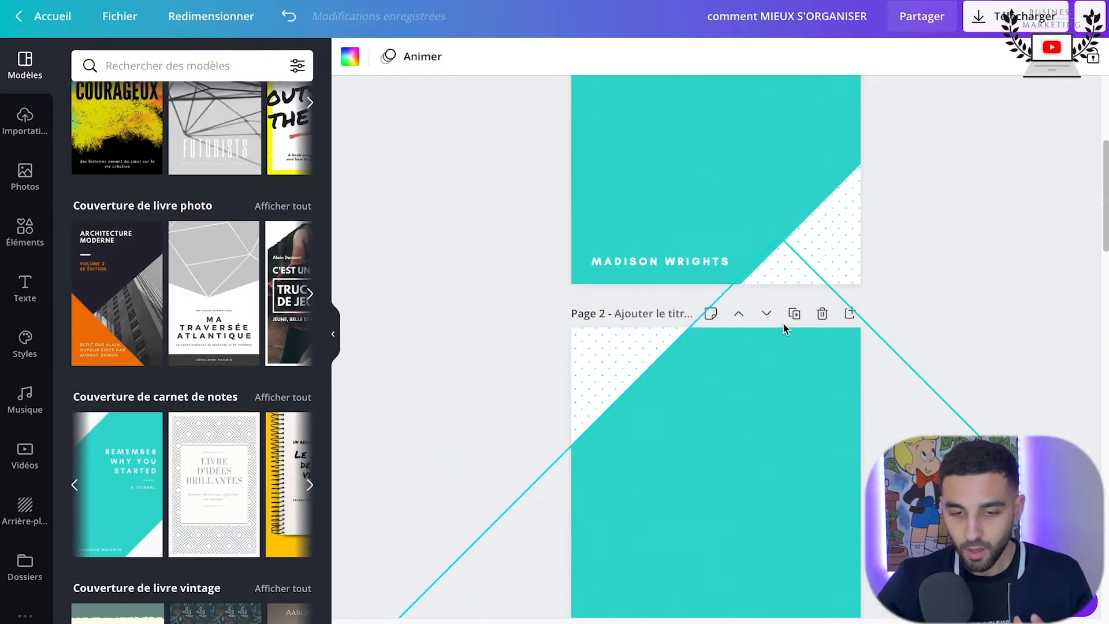
# Add copies of the "Who needs a boyfriend" quote text style to page 2 and stack two of them beside the longer quote block.
pyautogui.scroll(-10, 751, 298)
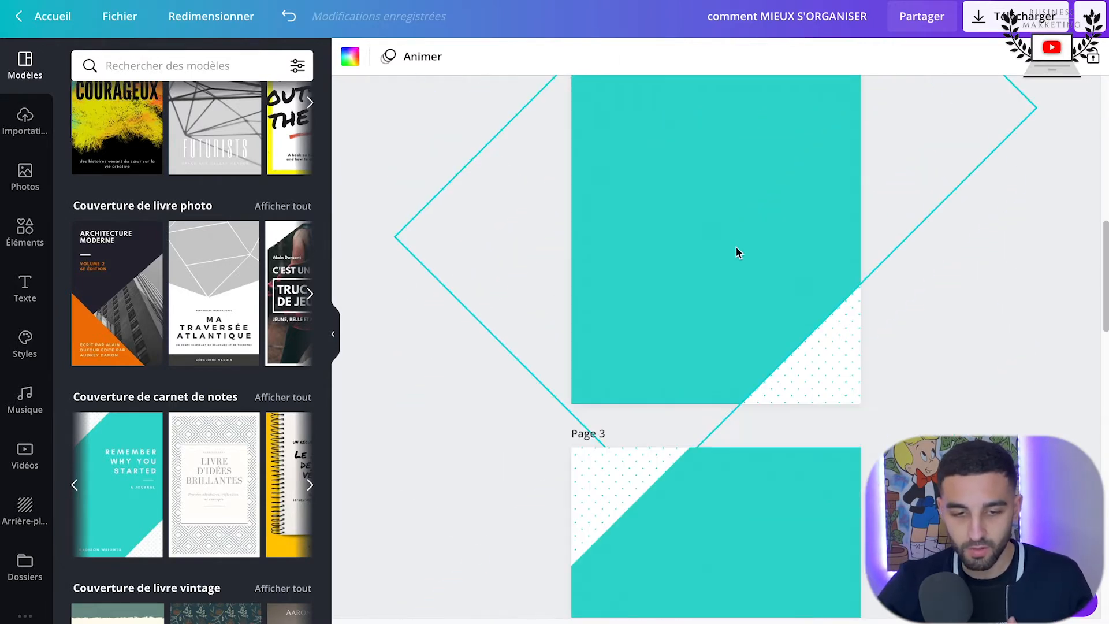
pyautogui.scroll(2, 738, 252)
pyautogui.click(716, 287)
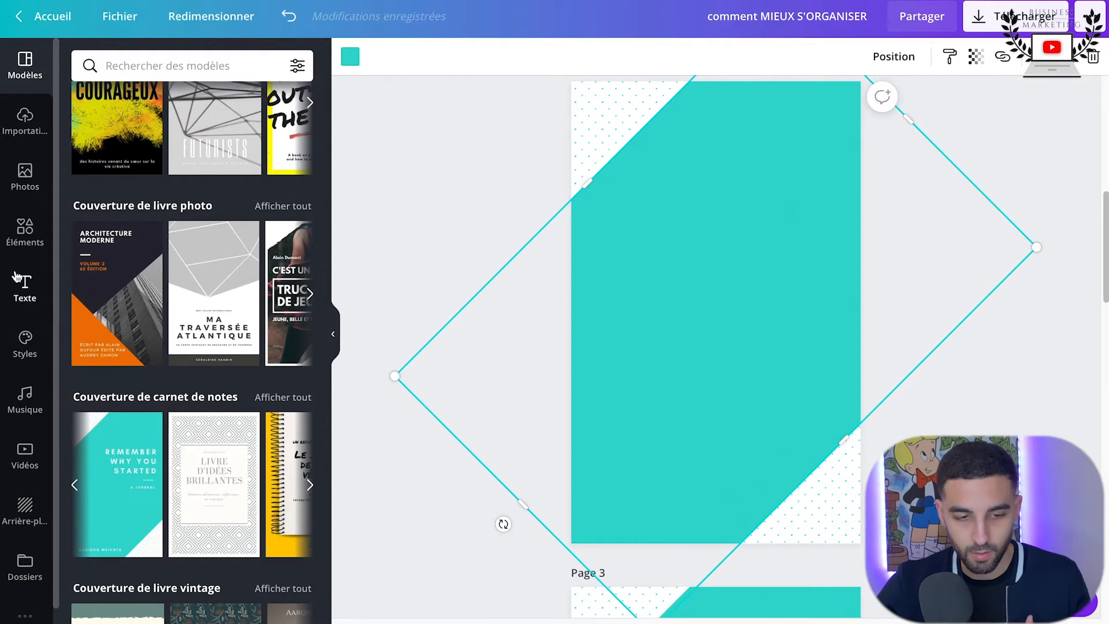
pyautogui.click(17, 277)
pyautogui.scroll(-6, 198, 272)
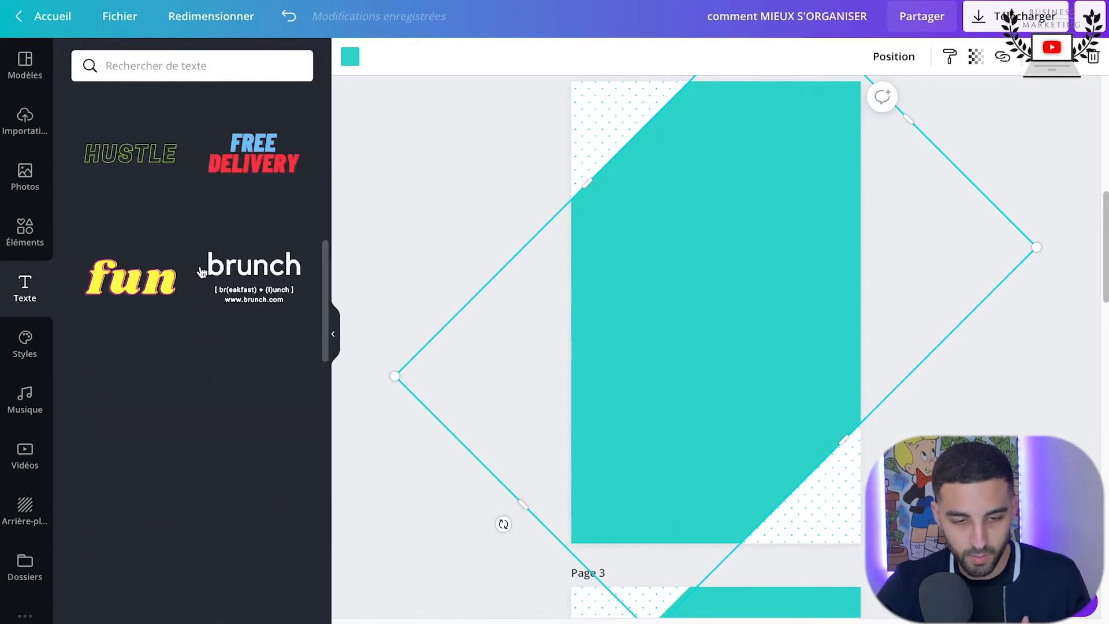
pyautogui.scroll(-3, 200, 269)
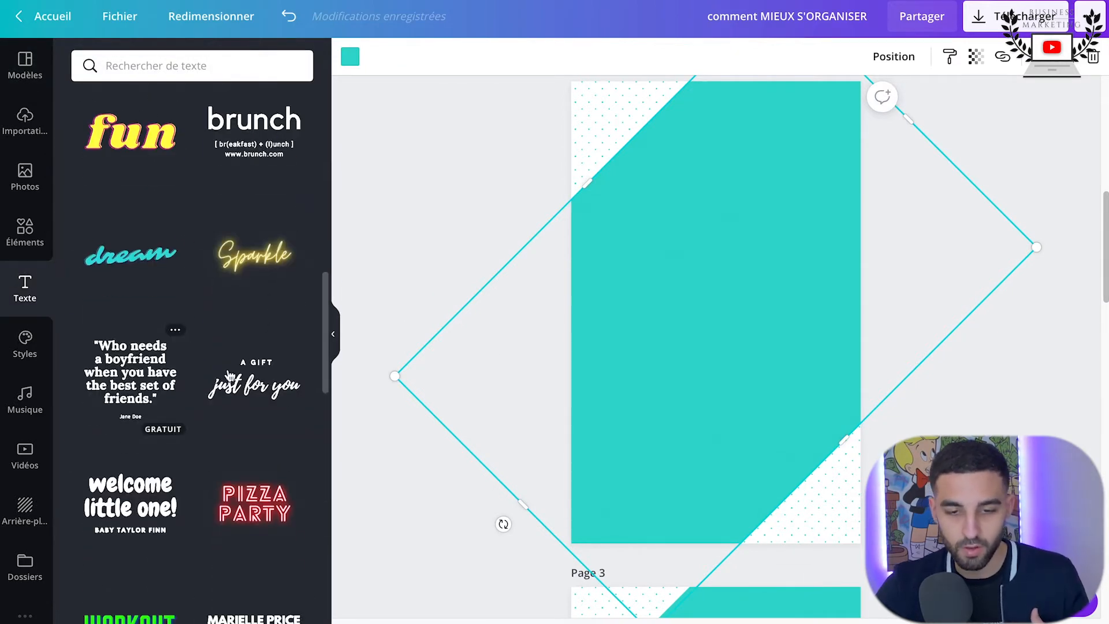
pyautogui.click(160, 379)
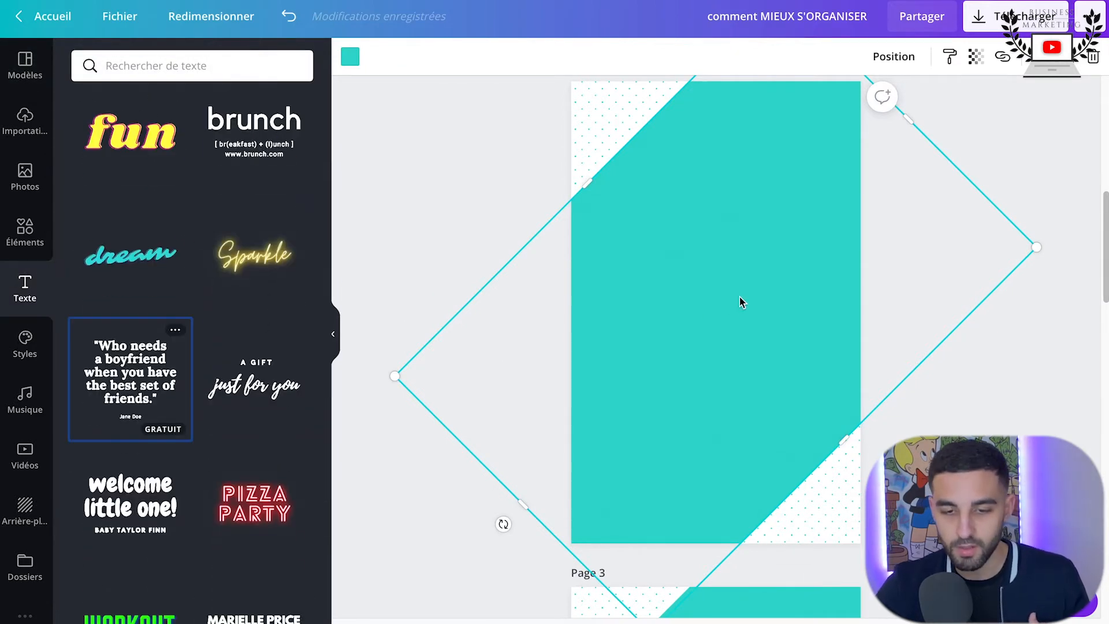
pyautogui.click(131, 363)
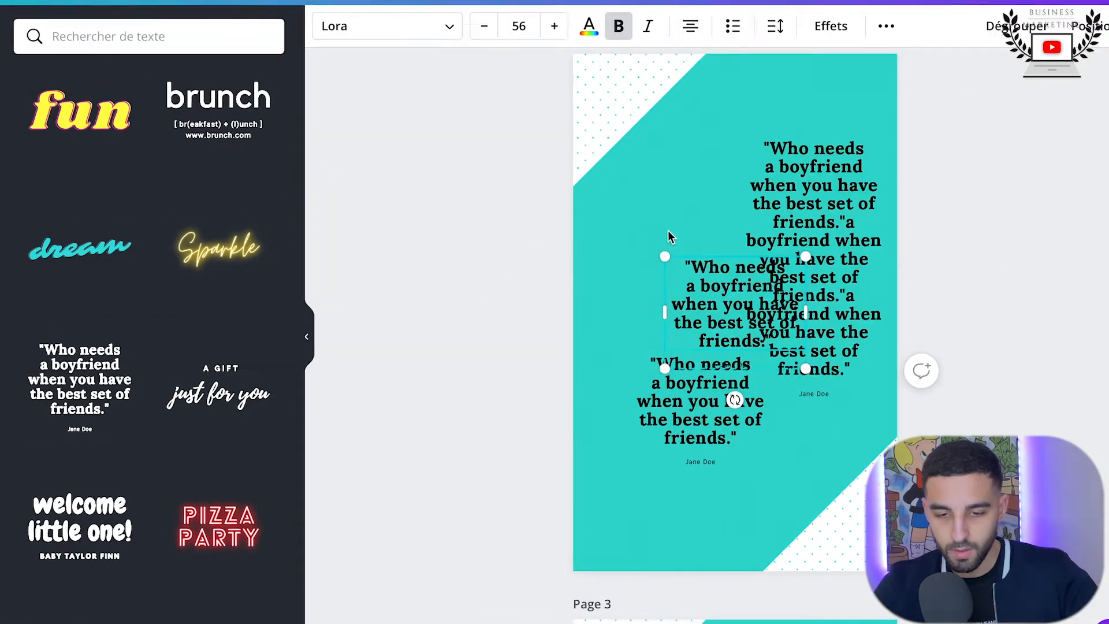
pyautogui.moveTo(703, 287); pyautogui.dragTo(648, 179)
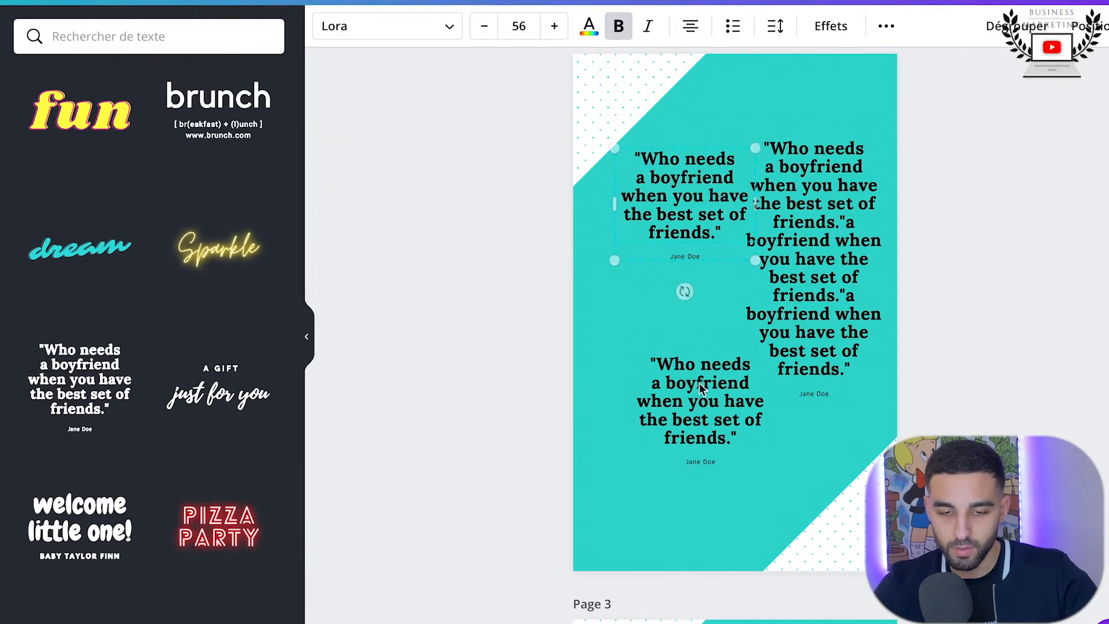
pyautogui.moveTo(701, 378); pyautogui.dragTo(686, 293)
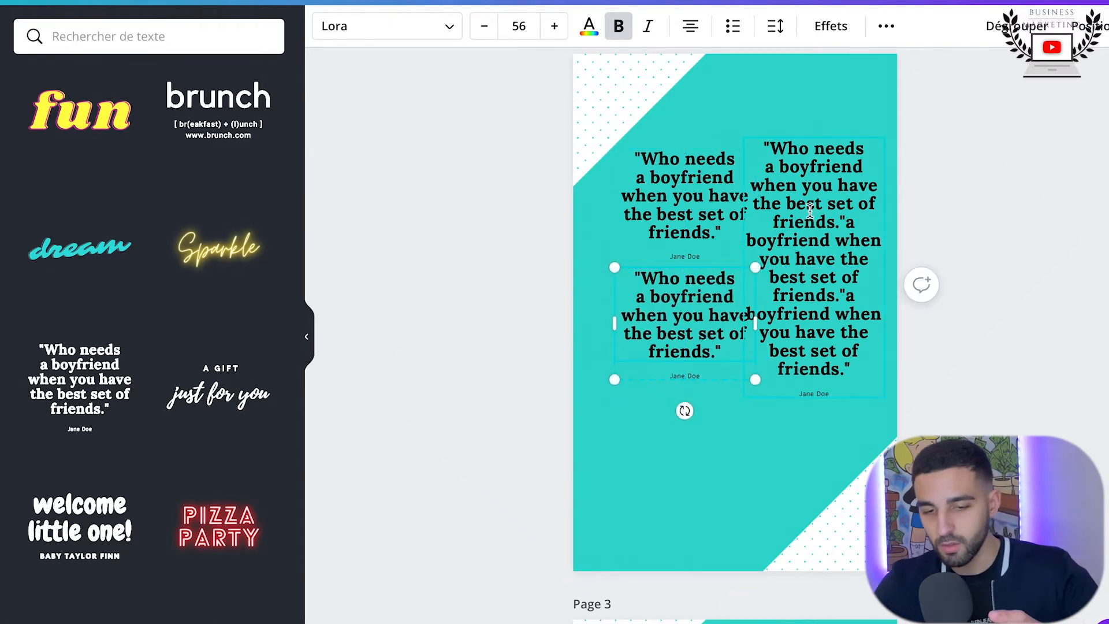
# Add the "brunch" text style to page 3 of the e-book.
pyautogui.scroll(-10, 712, 371)
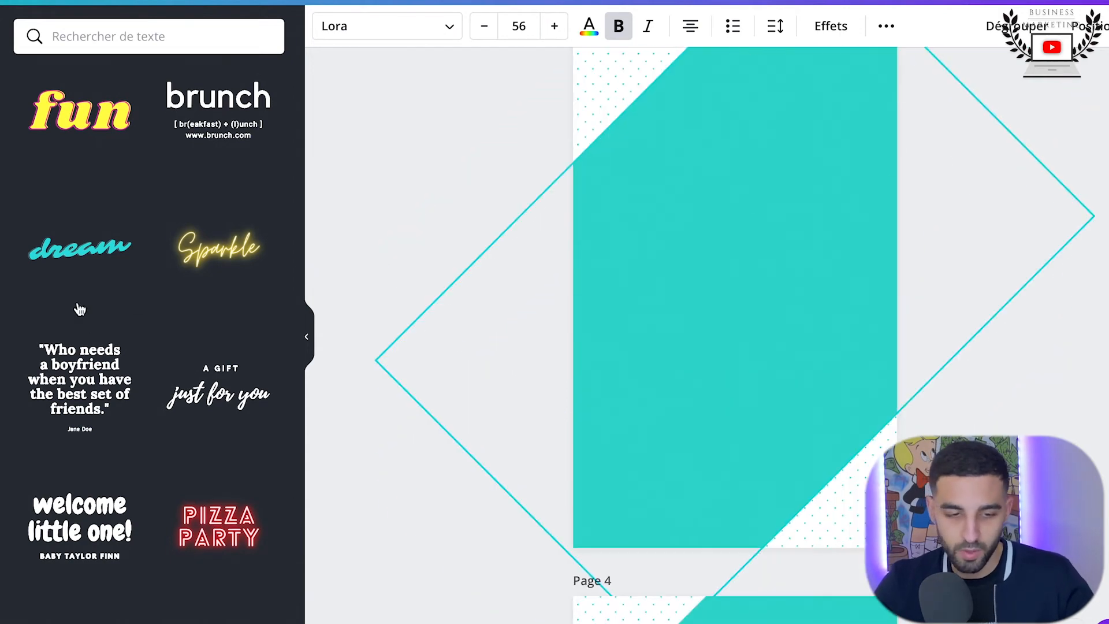
pyautogui.scroll(6, 80, 309)
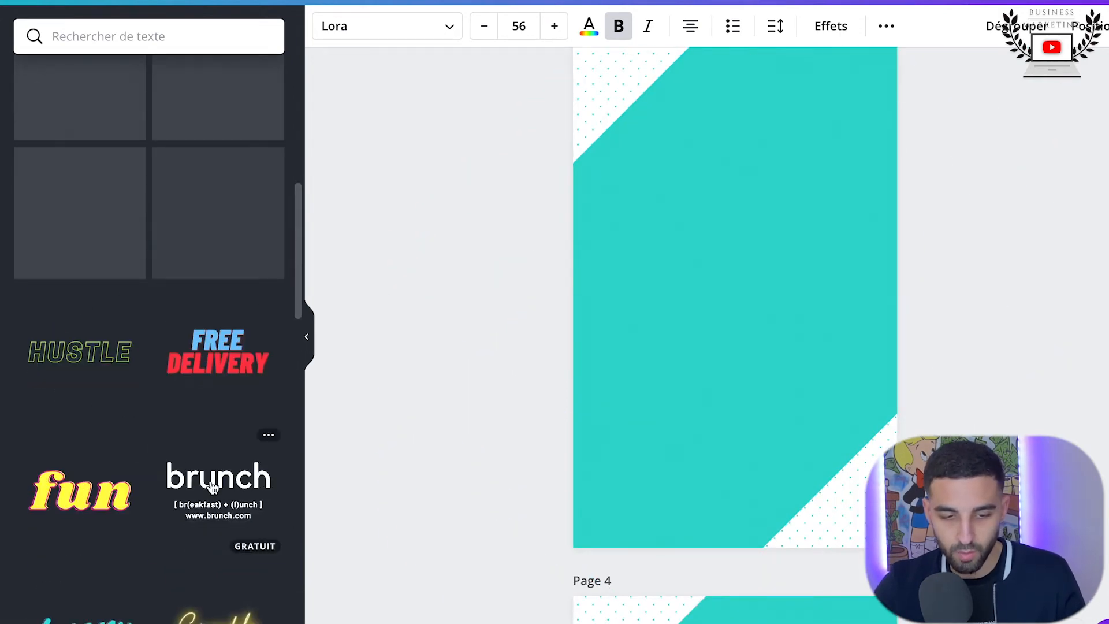
pyautogui.scroll(5, 704, 261)
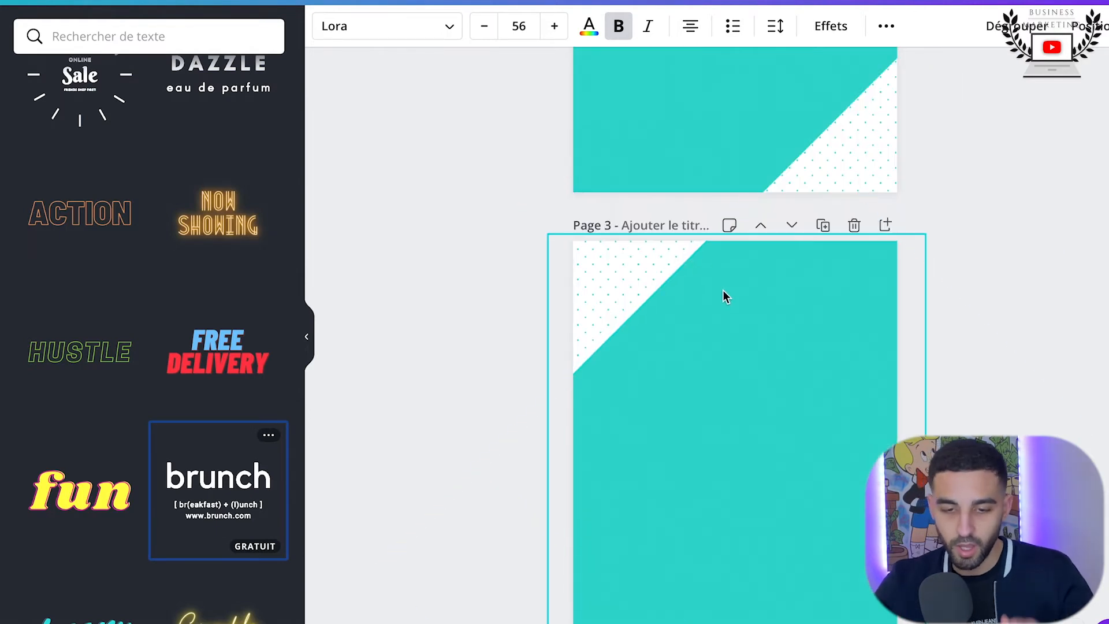
pyautogui.scroll(-8, 746, 332)
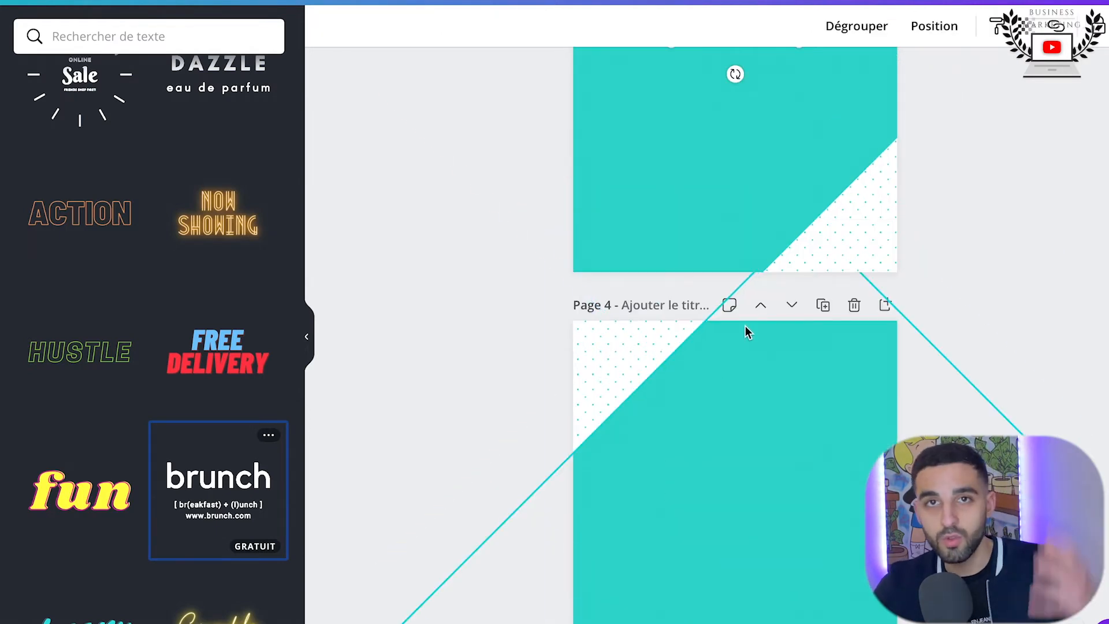
pyautogui.scroll(-10, 744, 327)
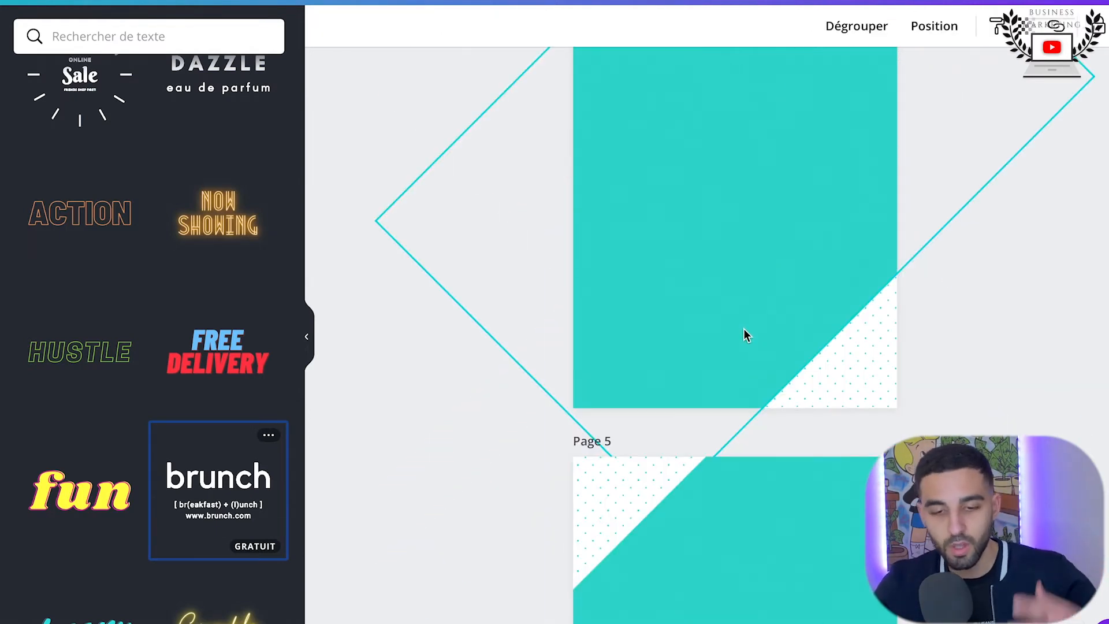
pyautogui.scroll(15, 747, 338)
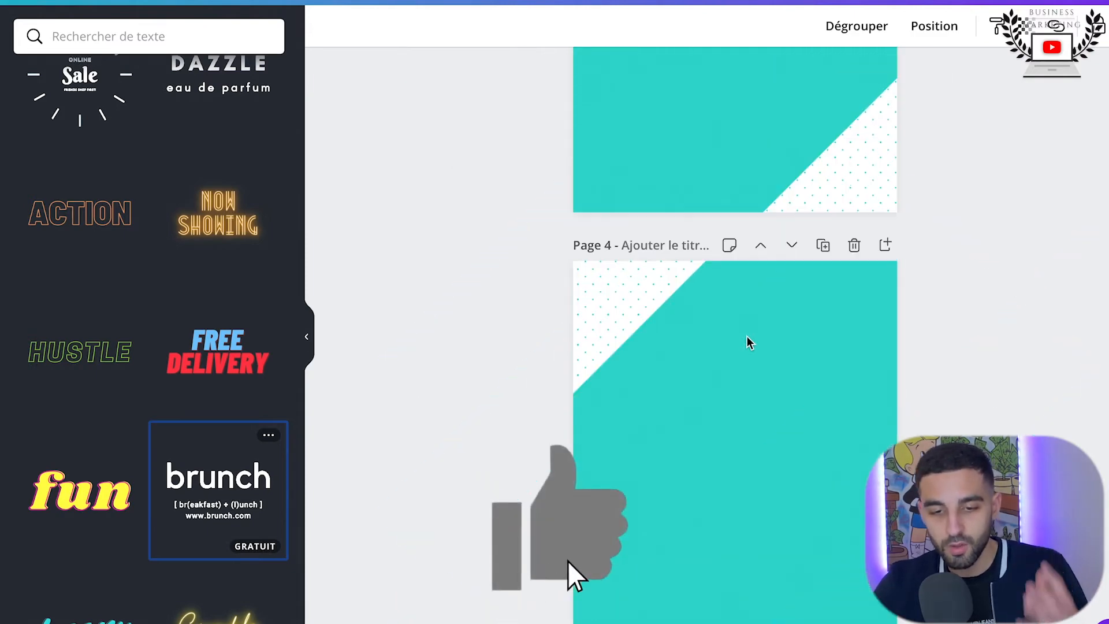
pyautogui.scroll(2, 719, 339)
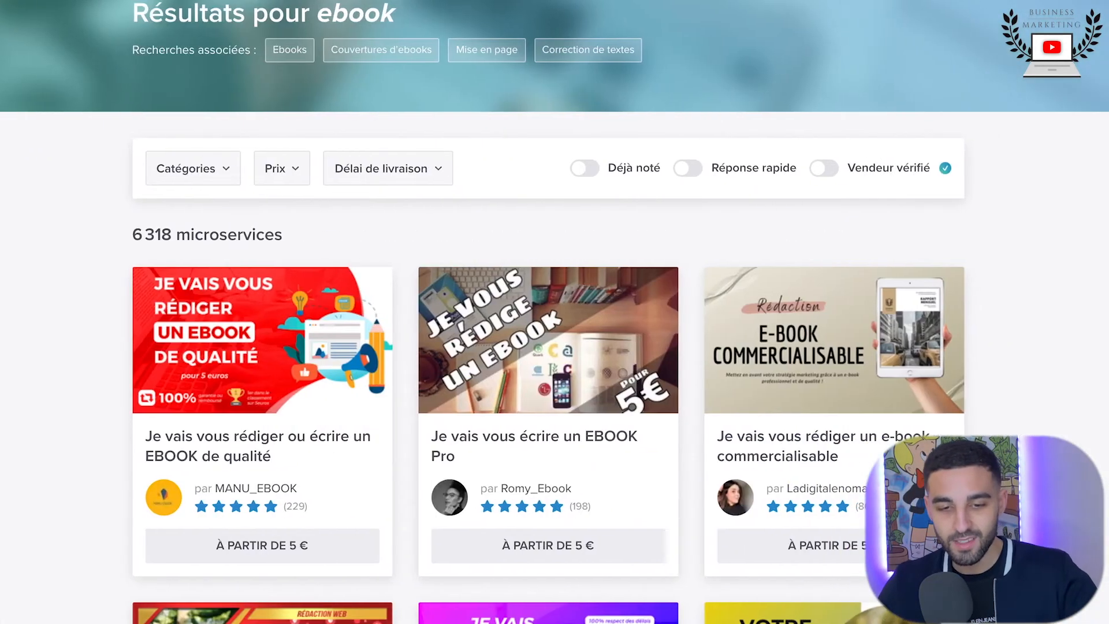
# Switch to the 5euros.com results for "ebook" and examine the services offering e-book writing and cover design.
pyautogui.scroll(3, 564, 120)
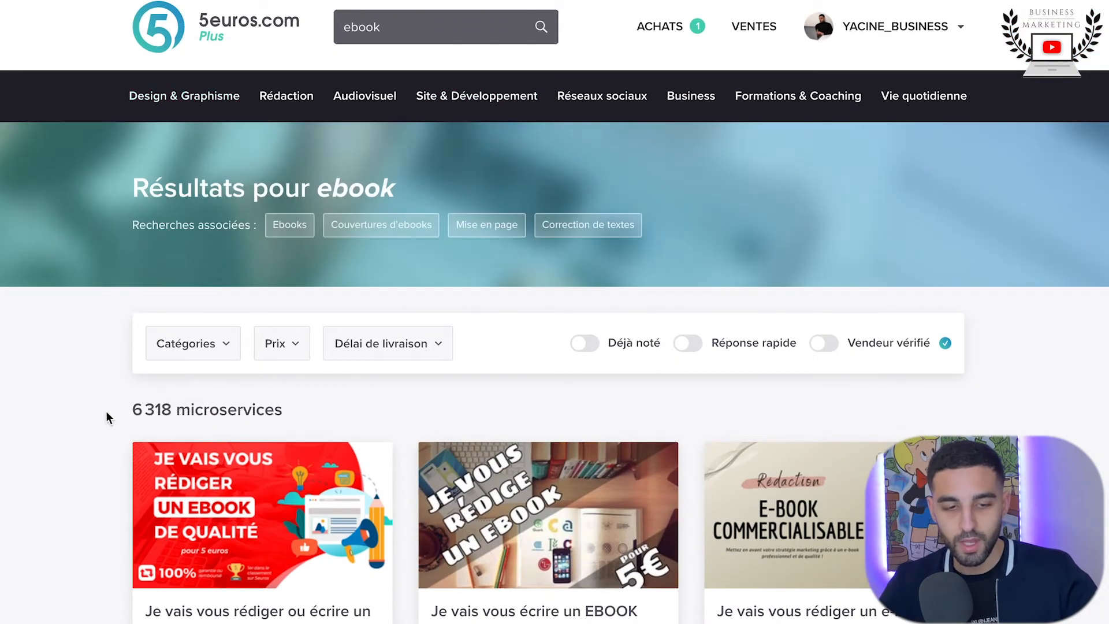
pyautogui.scroll(-20, 106, 410)
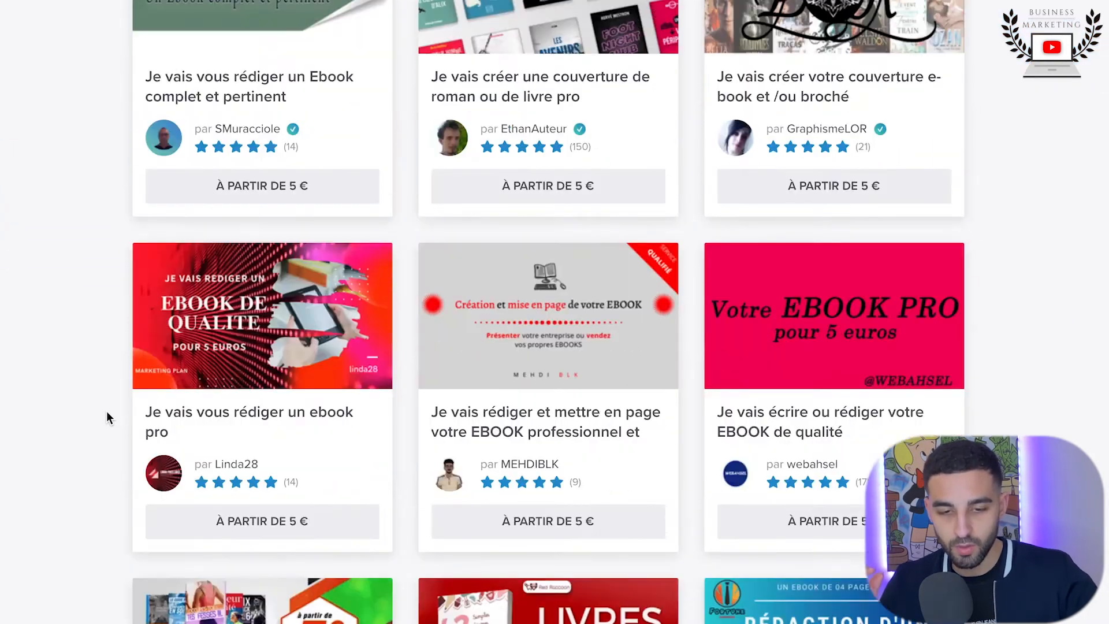
pyautogui.scroll(-3, 106, 411)
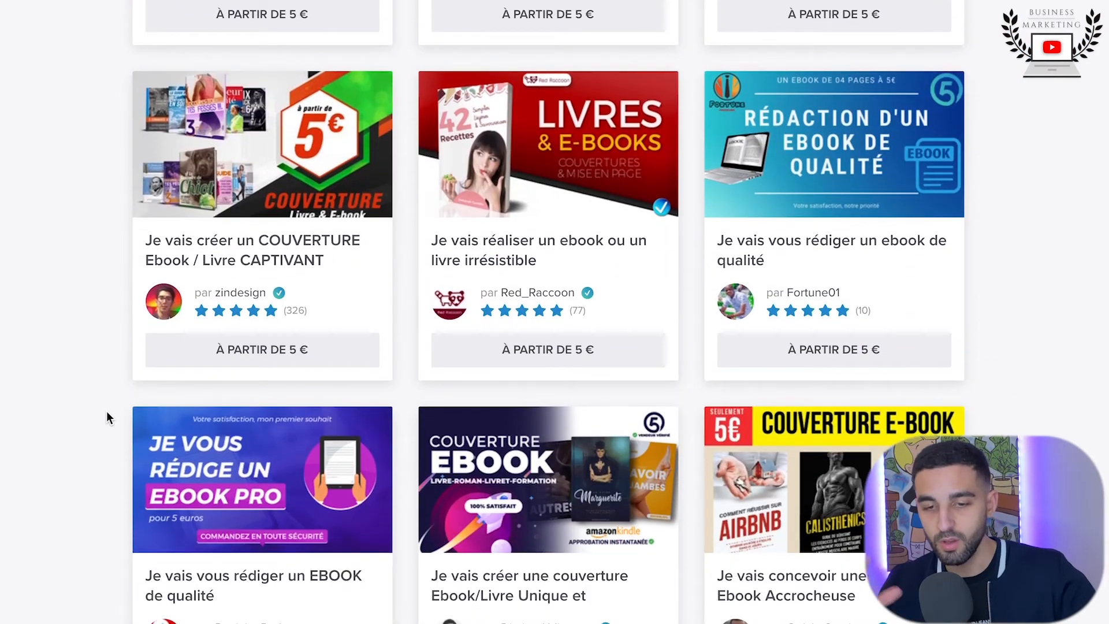
pyautogui.scroll(-2, 106, 411)
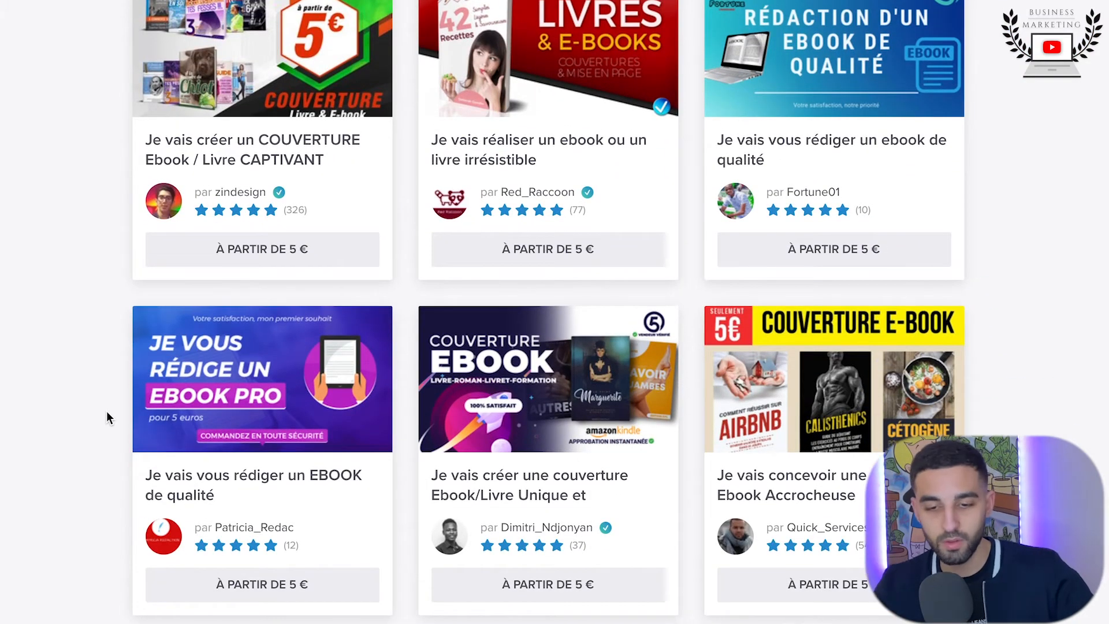
pyautogui.scroll(-17, 1064, 400)
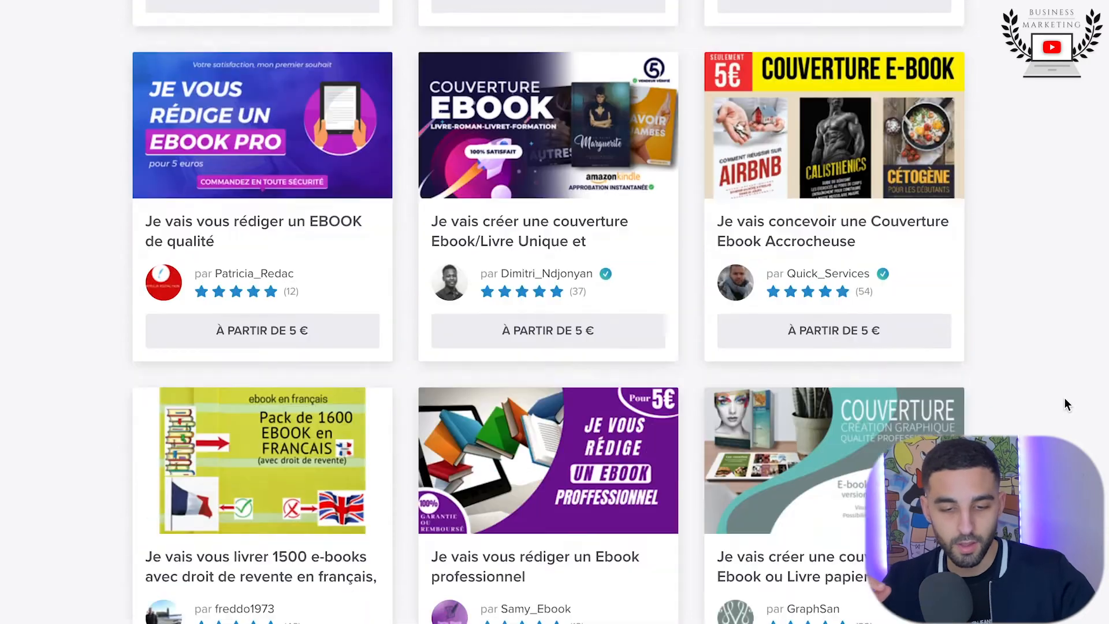
pyautogui.scroll(-2, 1064, 399)
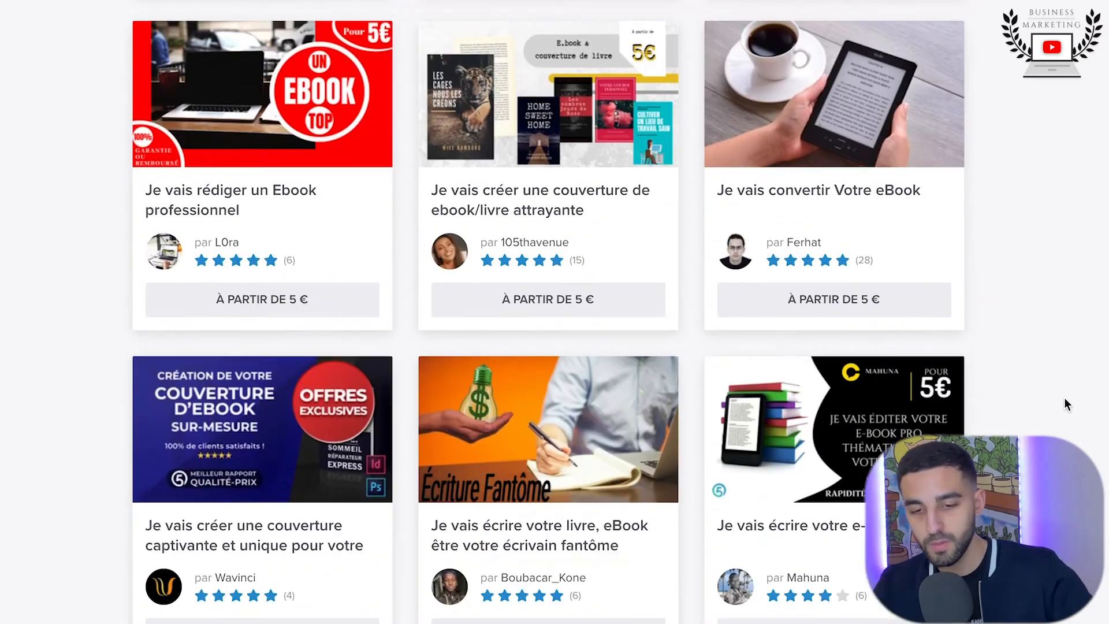